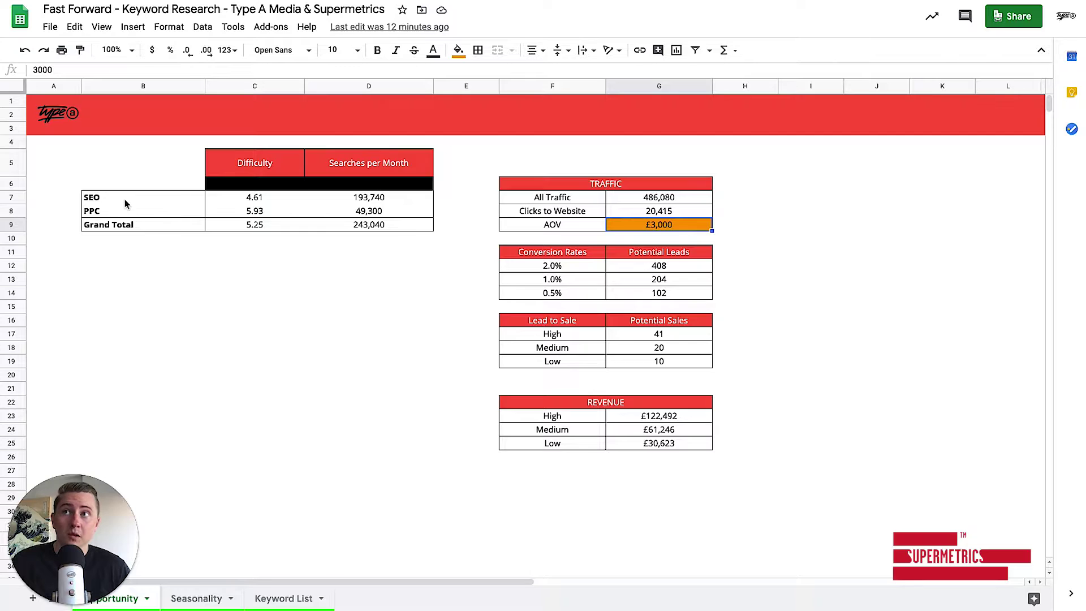
{"action": "left_click_drag", "start_coordinate": [135, 201], "coordinate": [373, 202]}
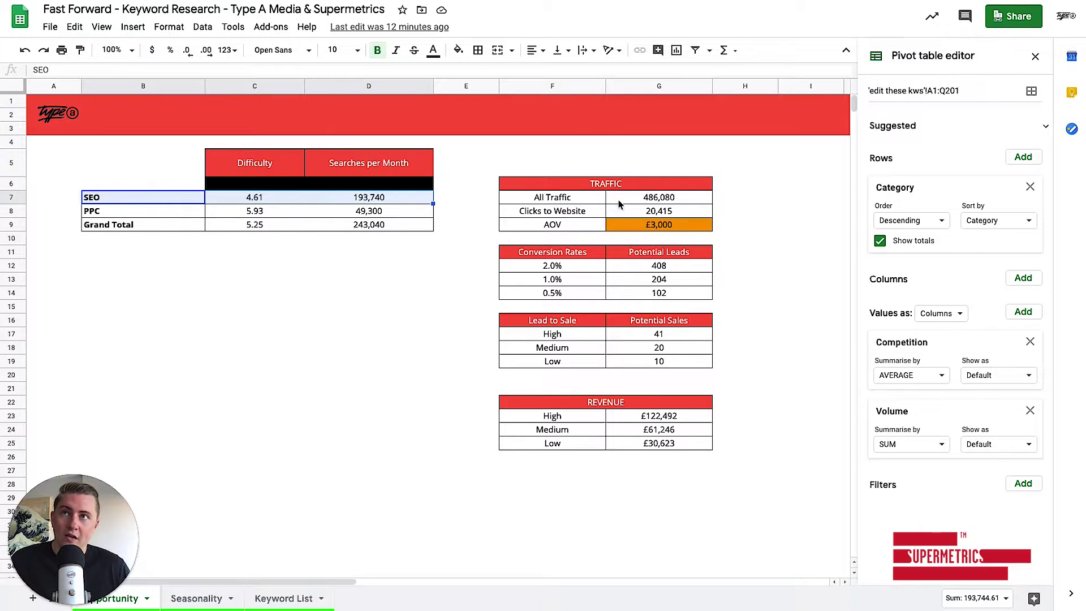
{"action": "left_click", "coordinate": [664, 198]}
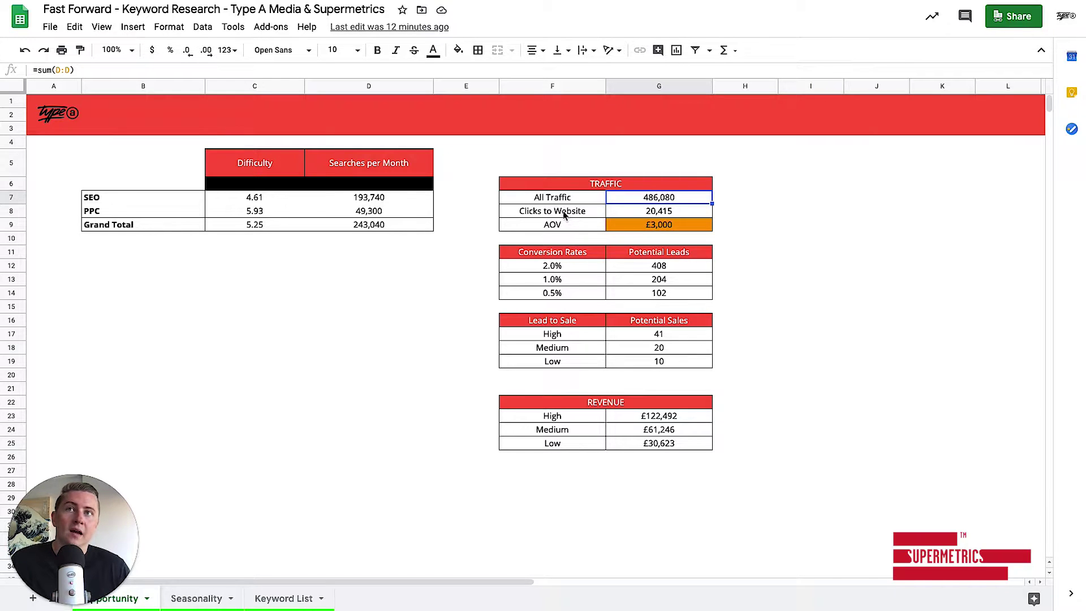
{"action": "left_click", "coordinate": [646, 213]}
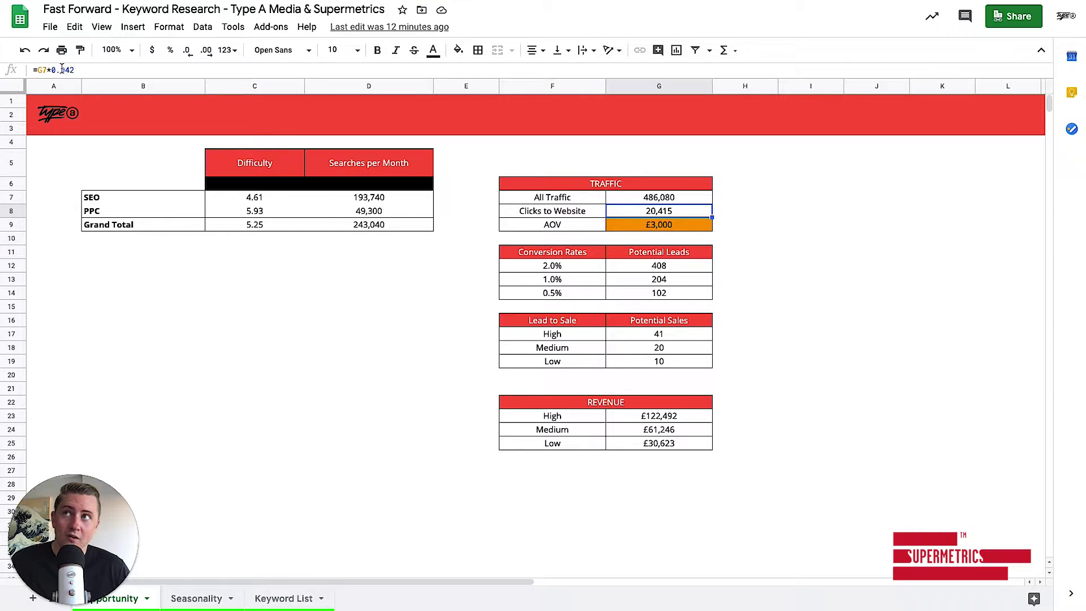
{"action": "left_click_drag", "start_coordinate": [60, 74], "coordinate": [89, 76]}
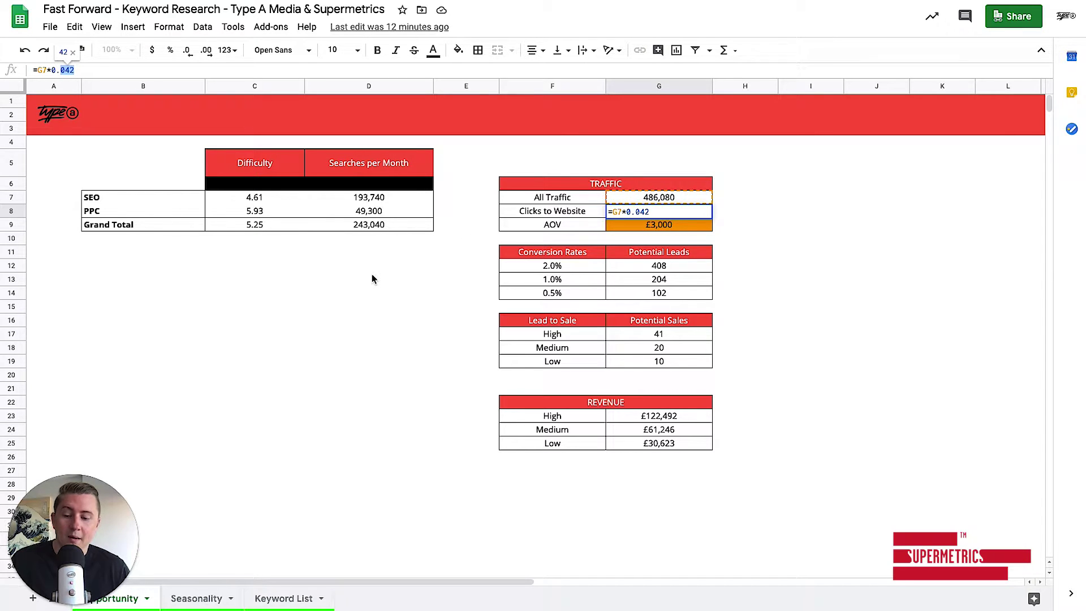
{"action": "key", "text": "Escape"}
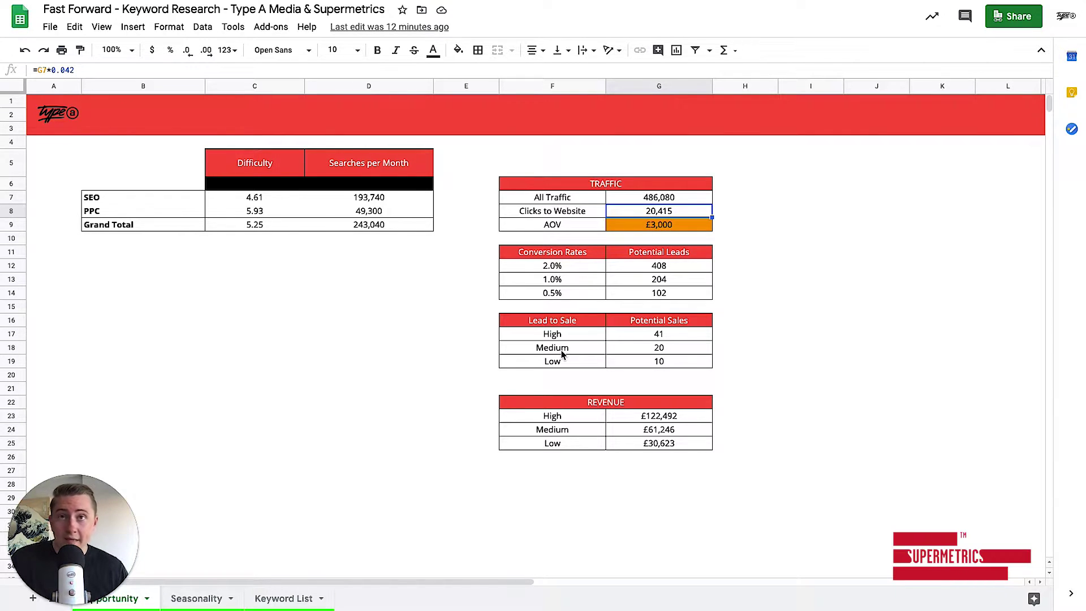
{"action": "left_click", "coordinate": [680, 226]}
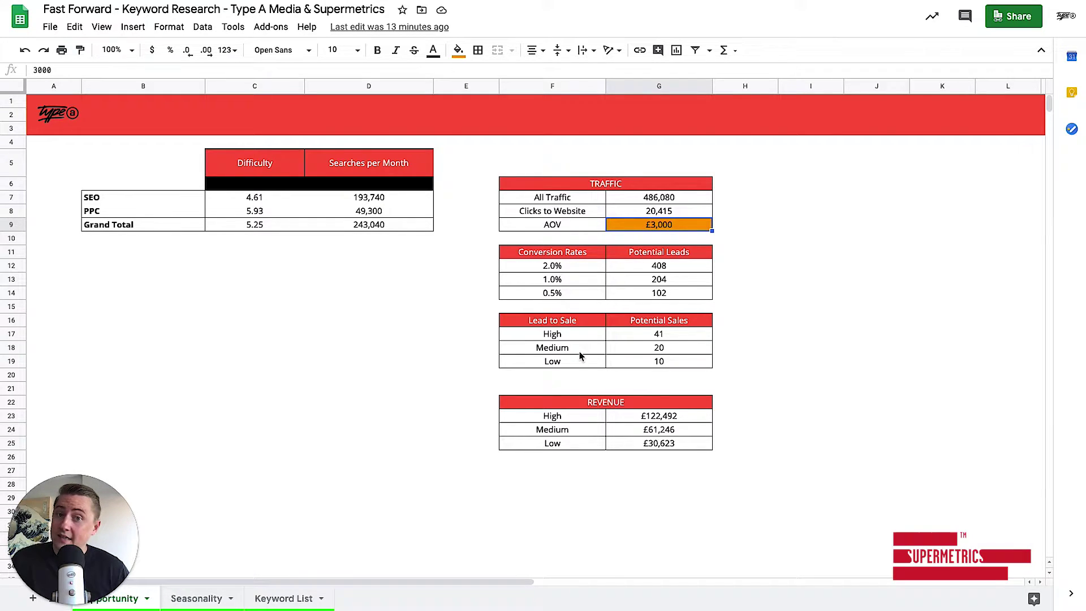
{"action": "left_click", "coordinate": [650, 338]}
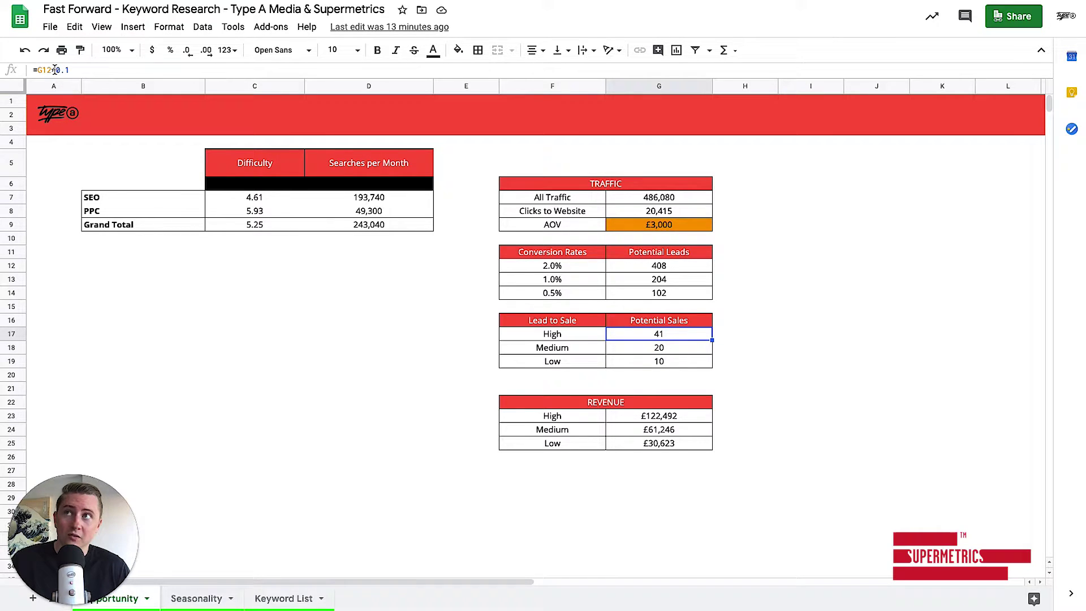
{"action": "left_click_drag", "start_coordinate": [55, 70], "coordinate": [70, 70]}
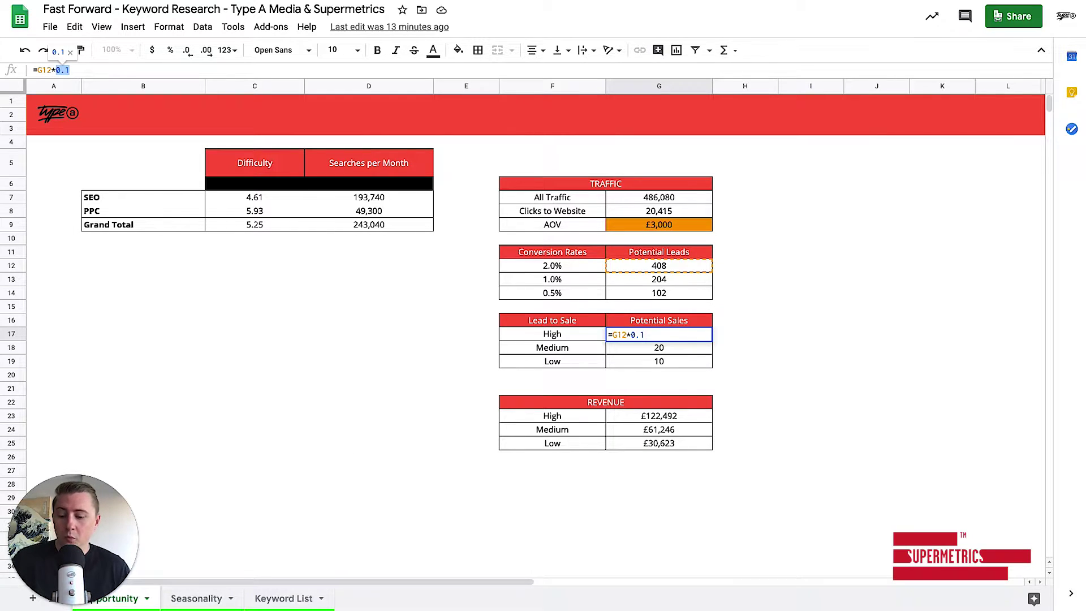
{"action": "key", "text": "Escape"}
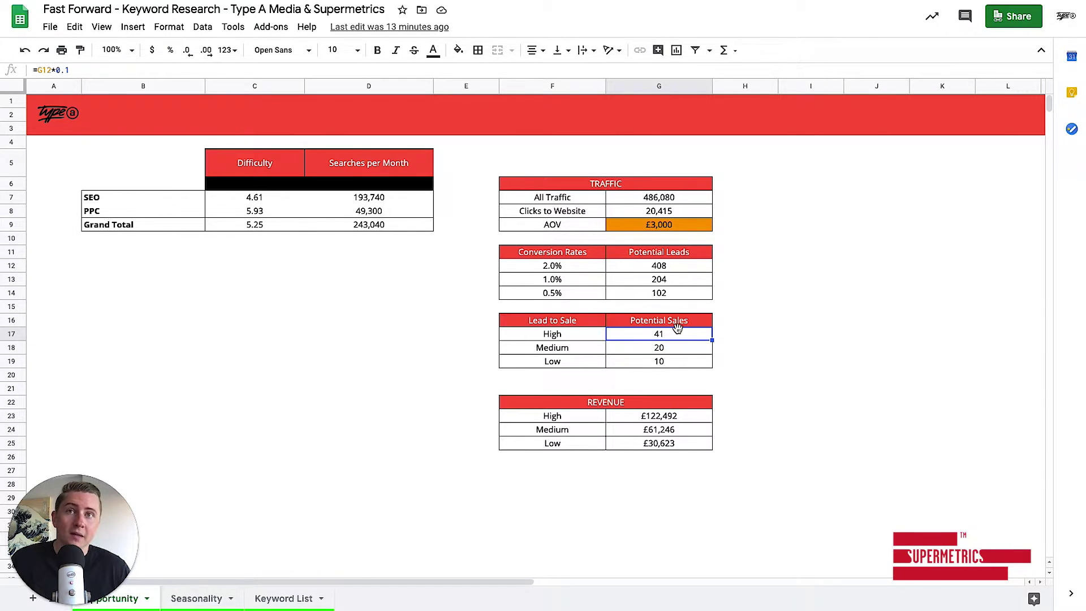
{"action": "left_click_drag", "start_coordinate": [669, 421], "coordinate": [669, 443]}
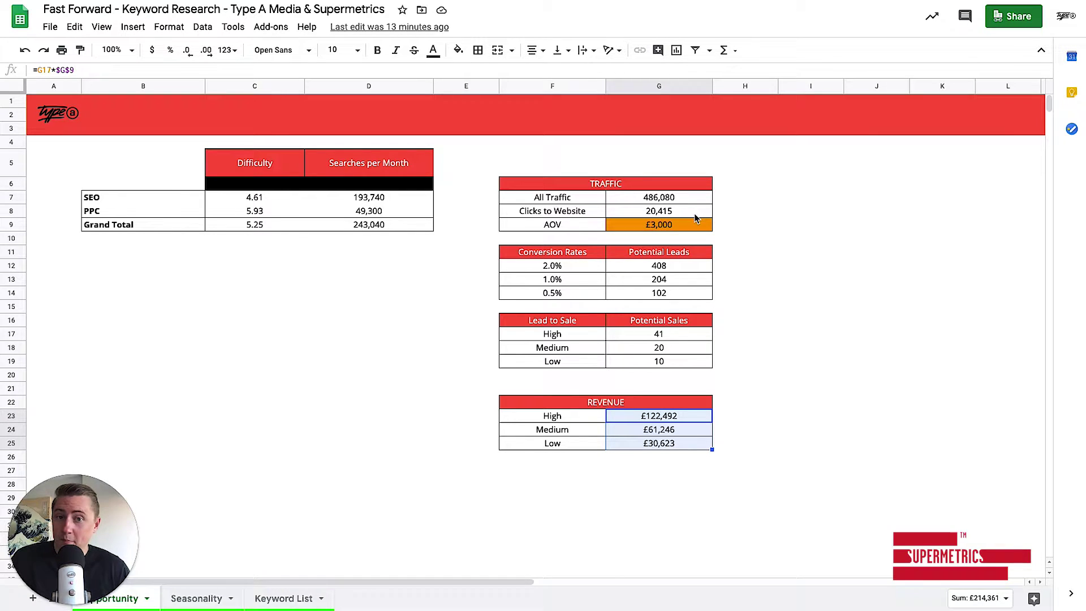
{"action": "left_click", "coordinate": [752, 456]}
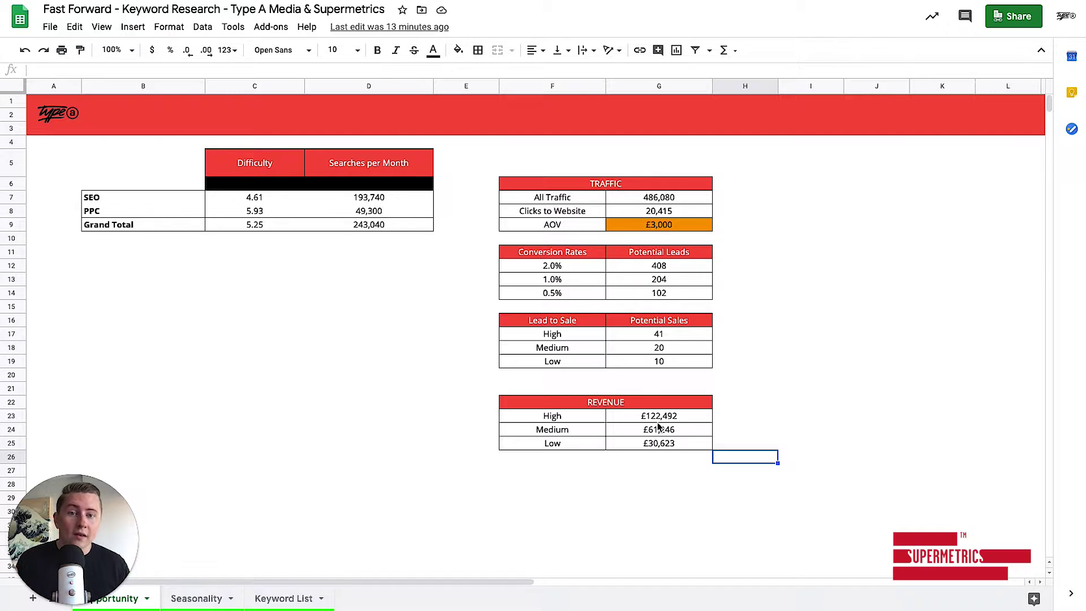
Change the Seasonality sheet's O7 category from SEO to PPC, then view the Keyword List sheet.
{"action": "left_click", "coordinate": [194, 606]}
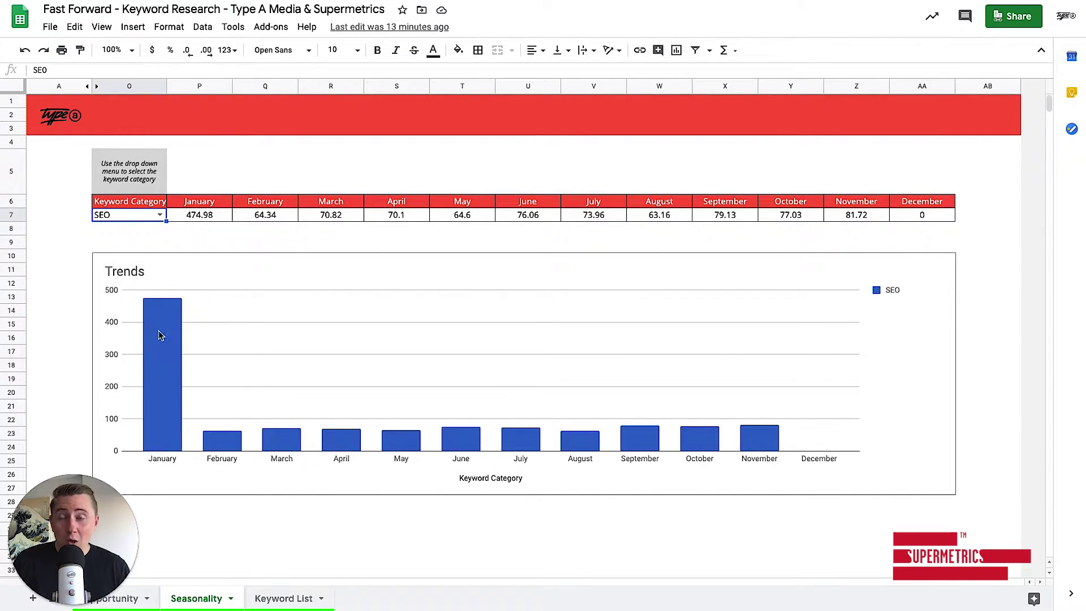
{"action": "left_click", "coordinate": [160, 214]}
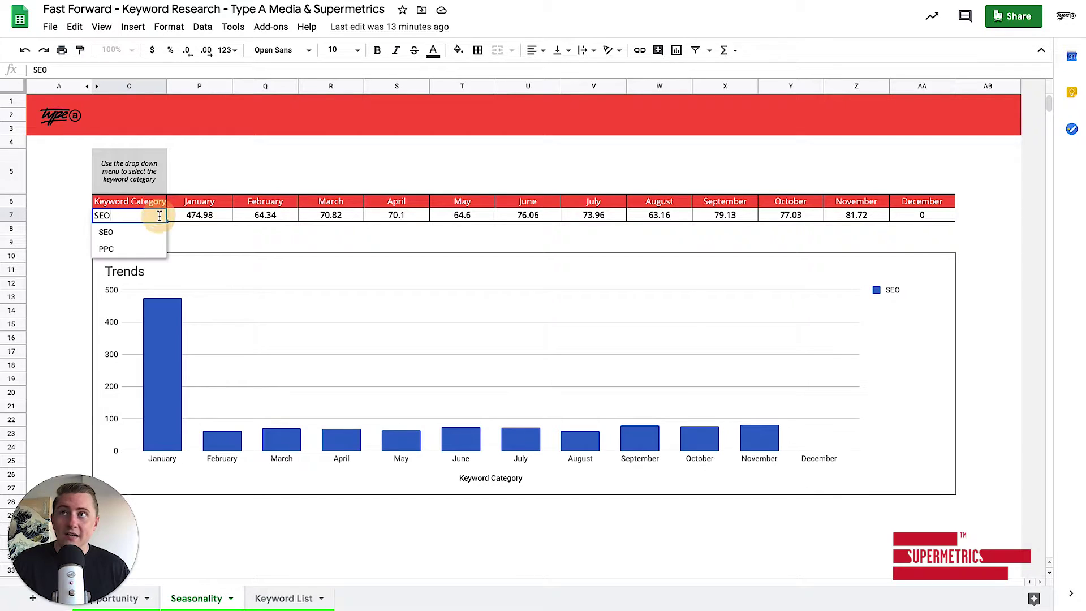
{"action": "left_click", "coordinate": [126, 250]}
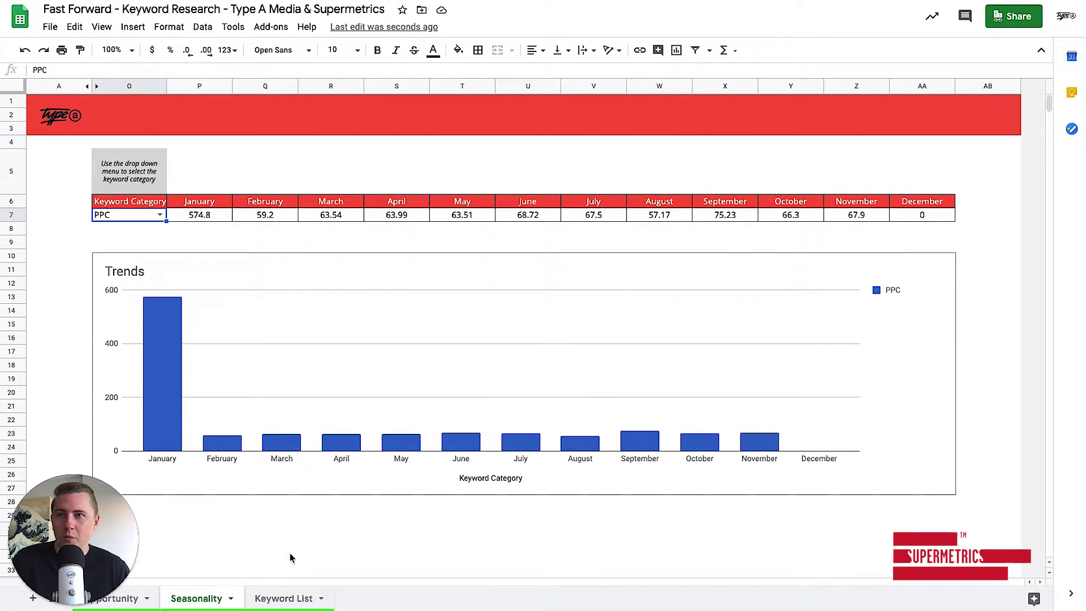
{"action": "left_click", "coordinate": [288, 603]}
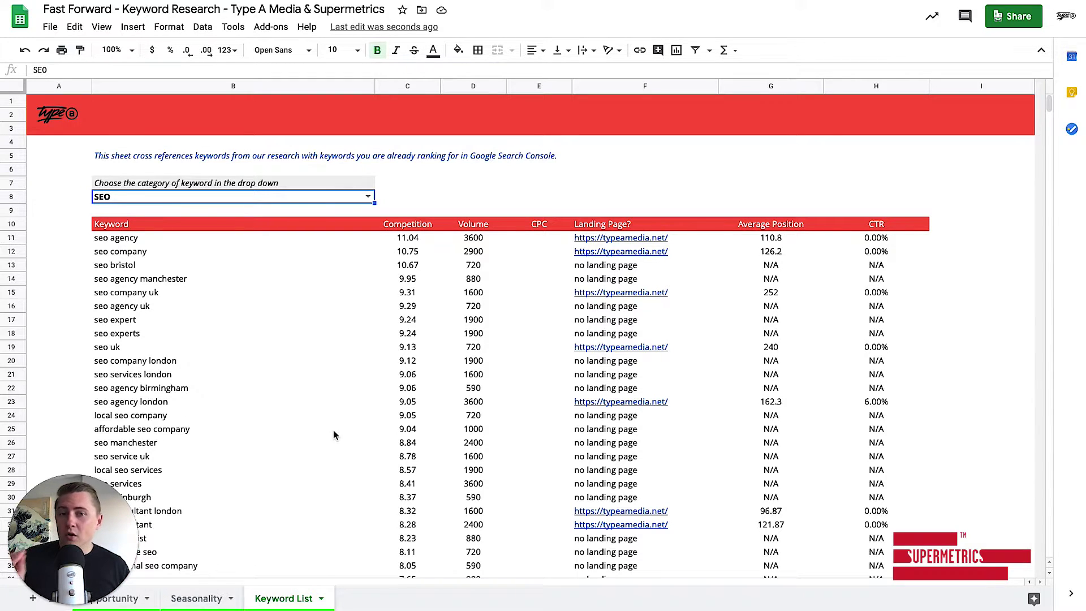
{"action": "left_click", "coordinate": [682, 238]}
{"action": "left_click_drag", "start_coordinate": [683, 269], "coordinate": [881, 553]}
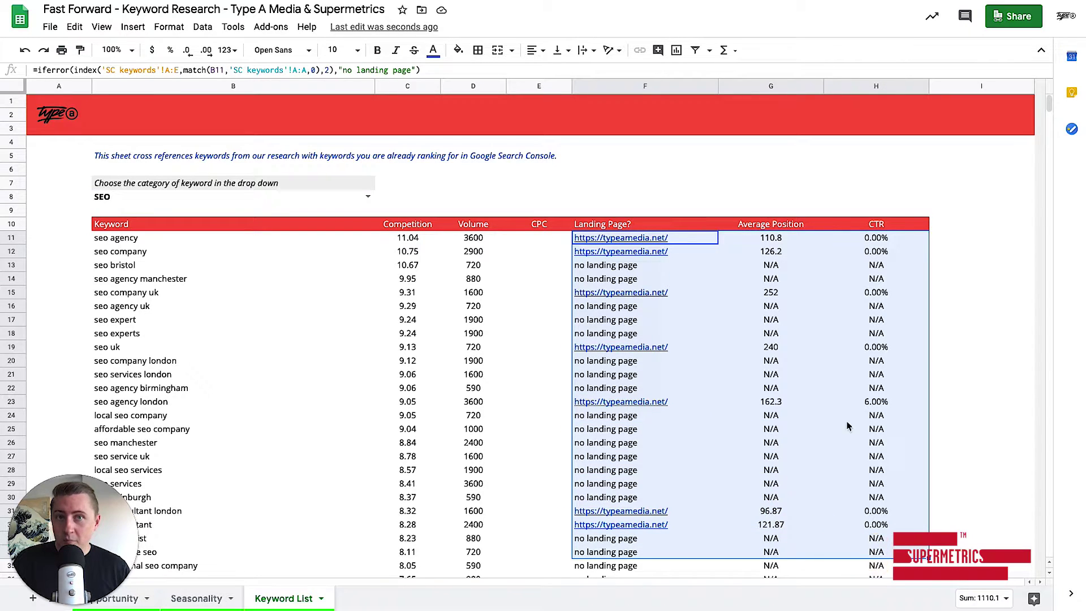
{"action": "left_click", "coordinate": [147, 244]}
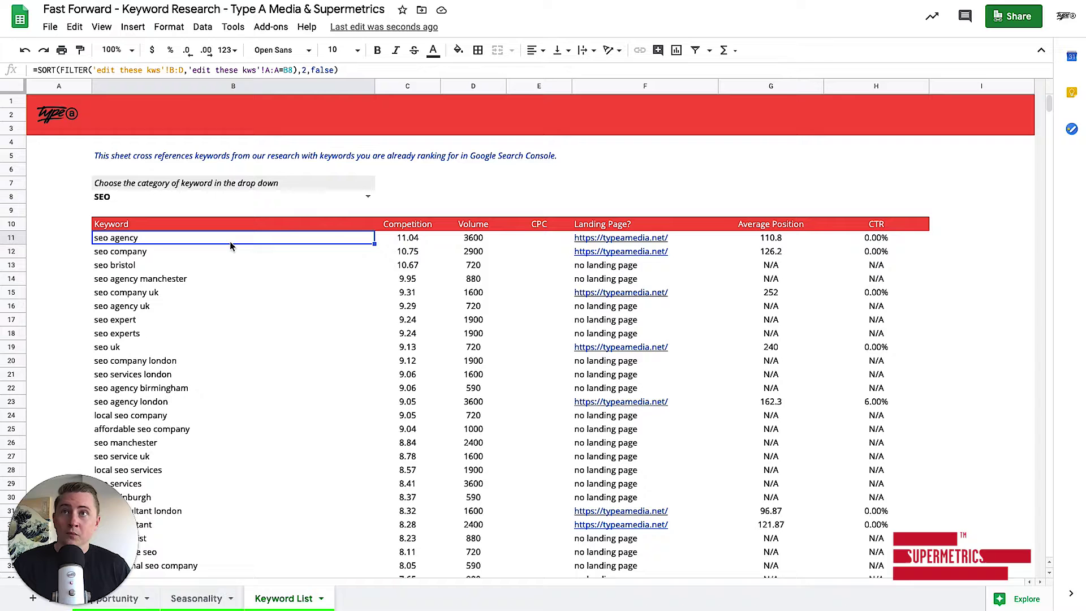
{"action": "left_click", "coordinate": [476, 240]}
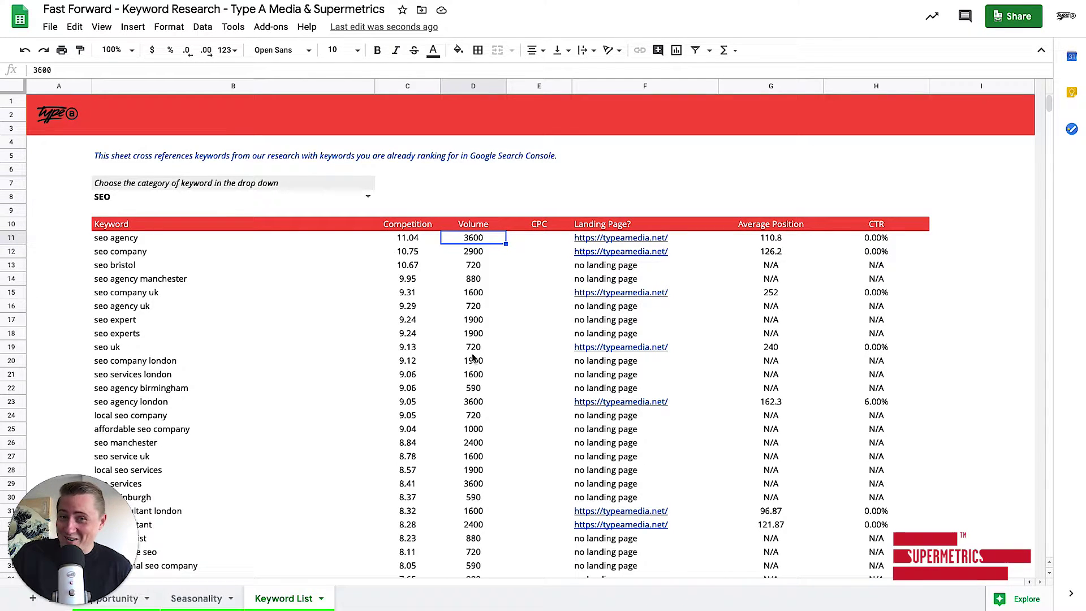
{"action": "left_click", "coordinate": [682, 242]}
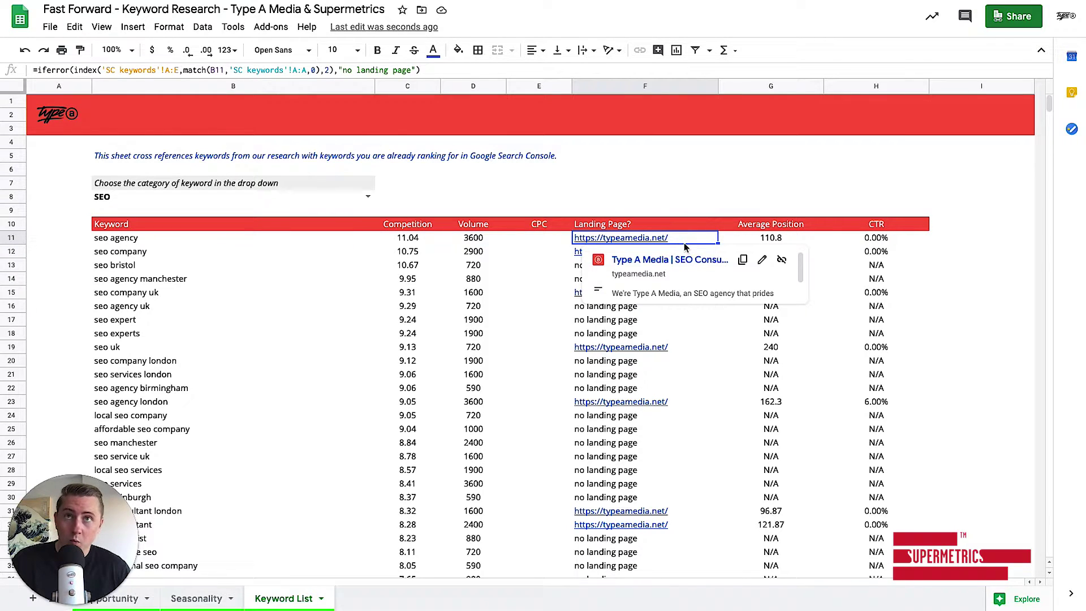
{"action": "key", "text": "Right"}
{"action": "key", "text": "Right"}
{"action": "key", "text": "Down"}
{"action": "key", "text": "Down"}
{"action": "key", "text": "Down"}
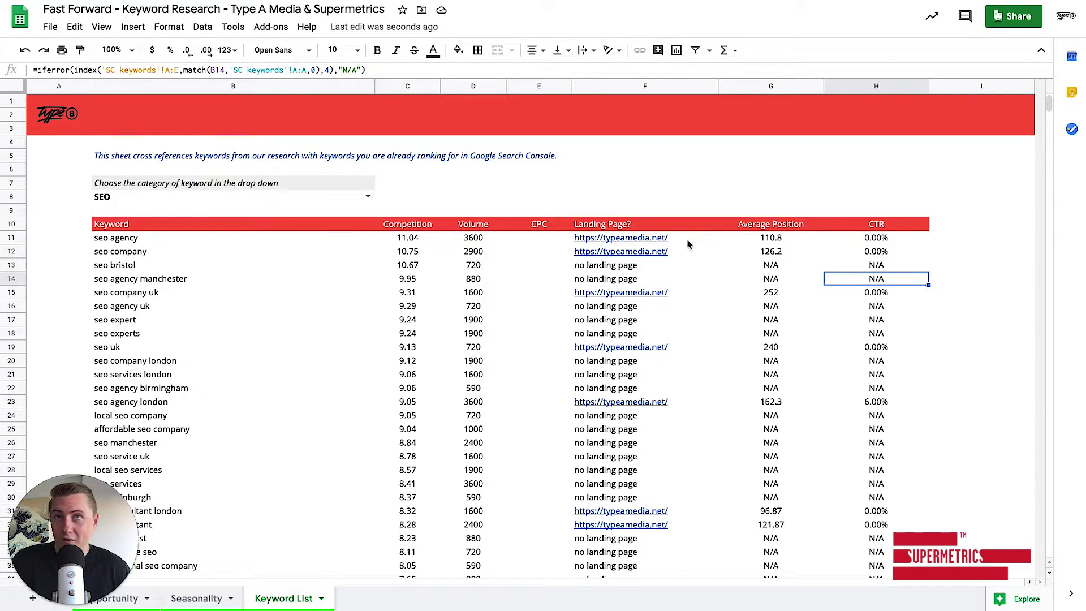
{"action": "left_click", "coordinate": [767, 238]}
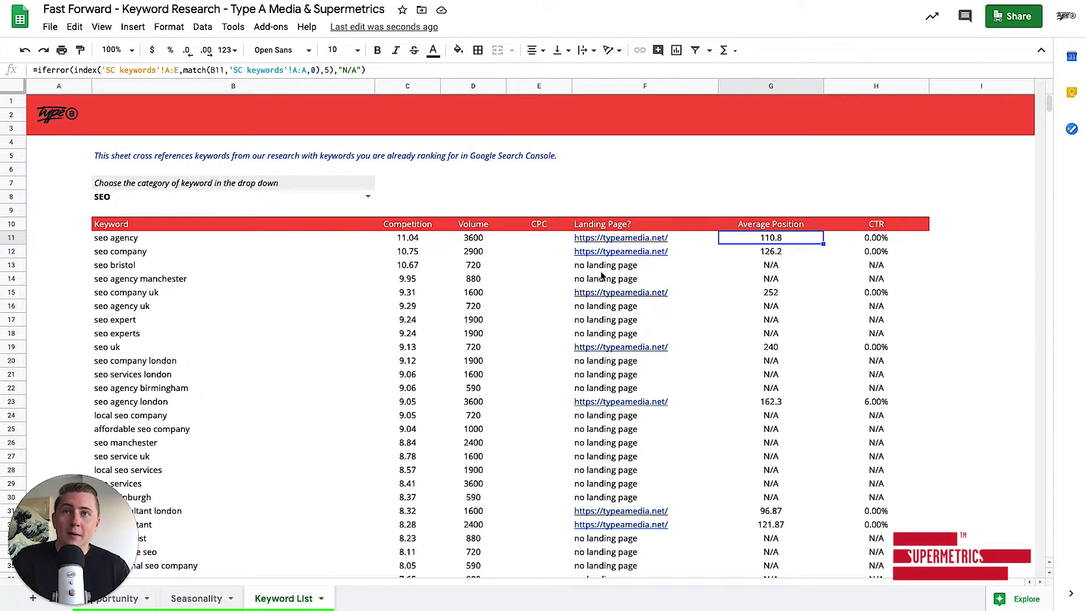
{"action": "left_click_drag", "start_coordinate": [603, 272], "coordinate": [603, 280]}
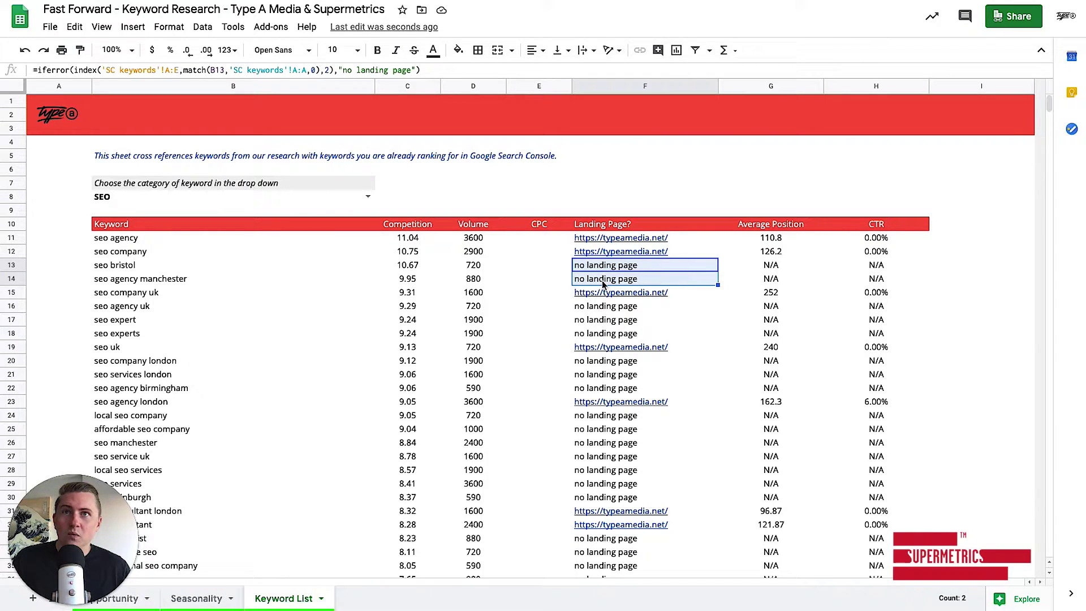
{"action": "left_click_drag", "start_coordinate": [604, 280], "coordinate": [185, 287]}
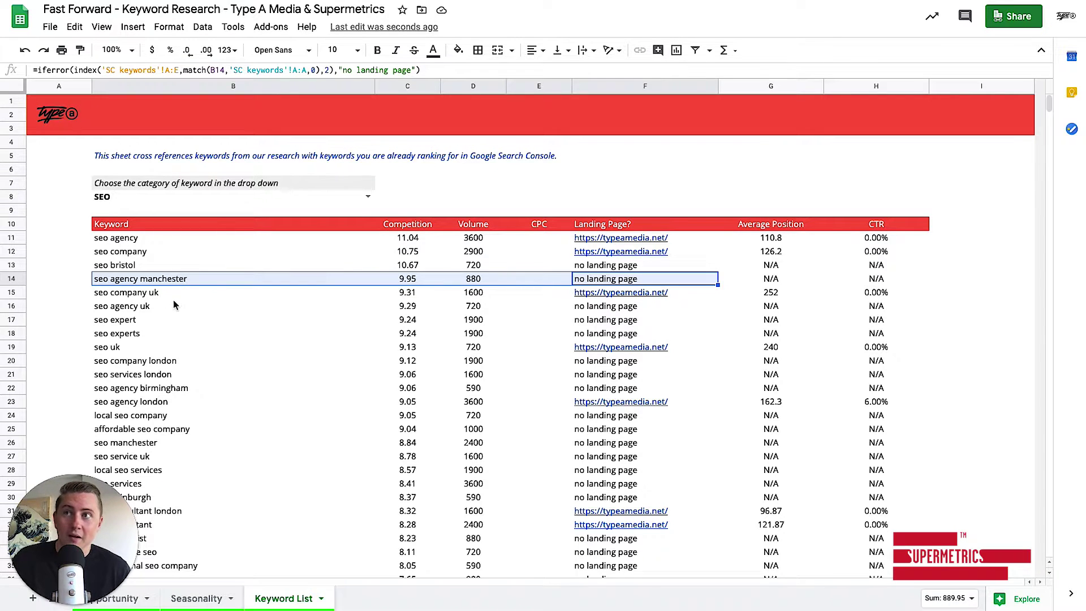
{"action": "left_click_drag", "start_coordinate": [121, 320], "coordinate": [608, 320]}
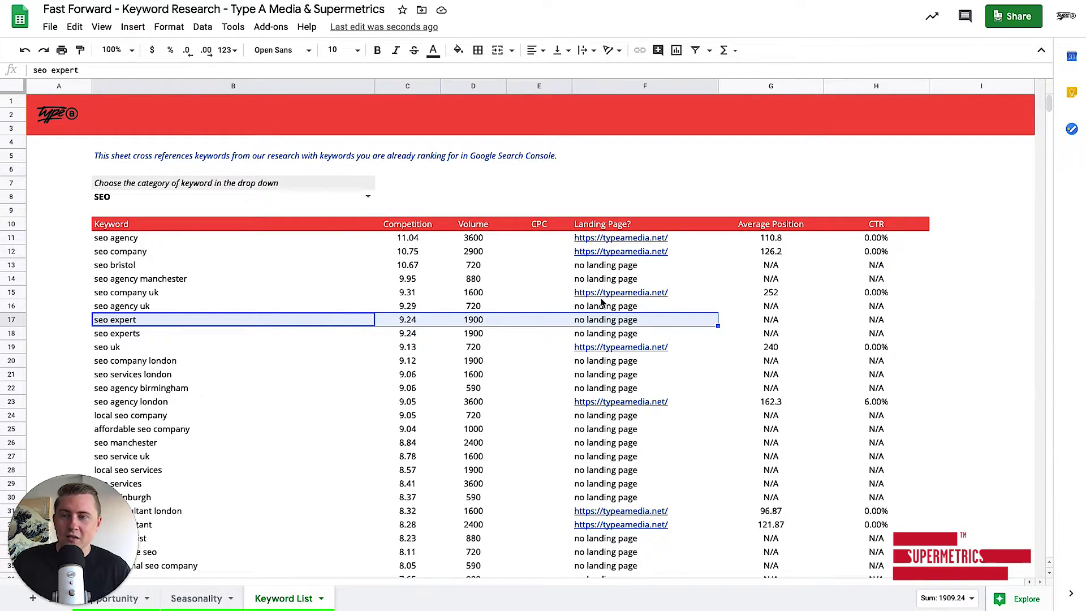
{"action": "mouse_move", "coordinate": [673, 306]}
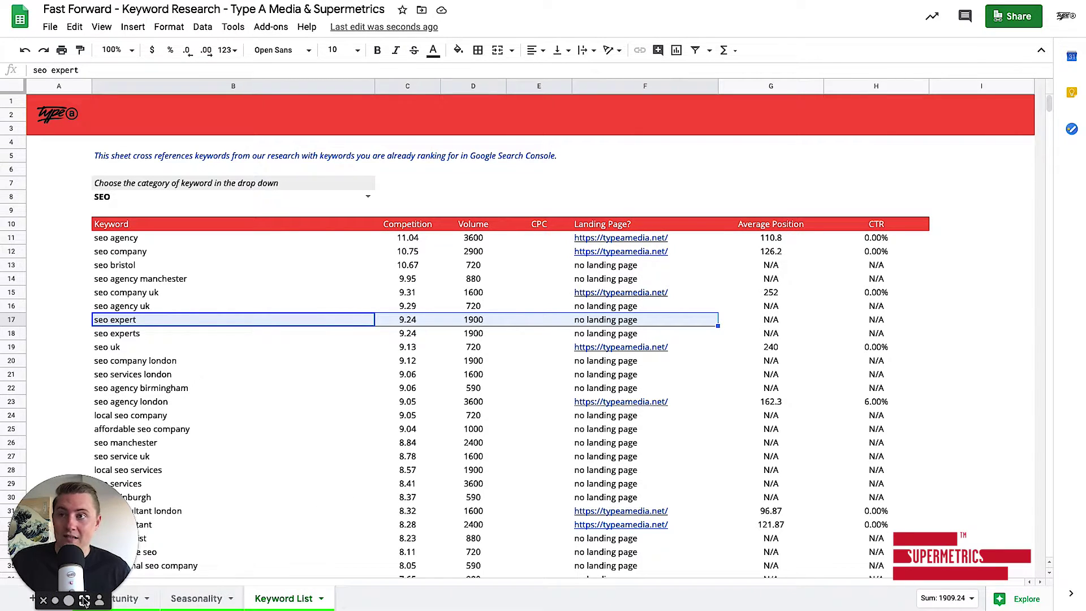
Browse the SupermetricsQueries, Setup and ph_semrush sheets from the all-sheets list.
{"action": "left_click", "coordinate": [99, 600]}
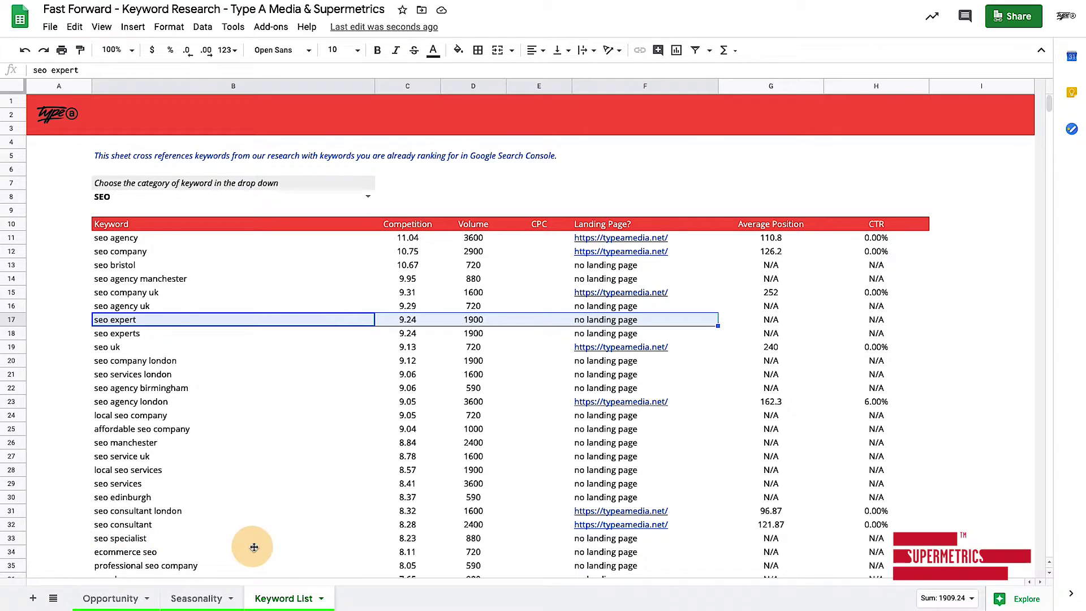
{"action": "left_click", "coordinate": [53, 601]}
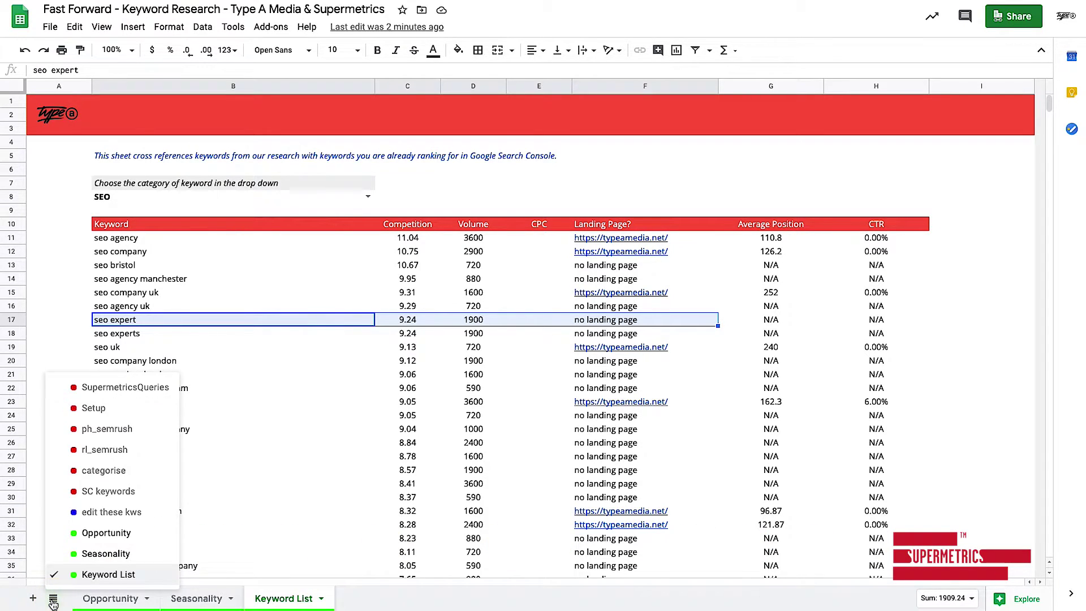
{"action": "left_click", "coordinate": [107, 387]}
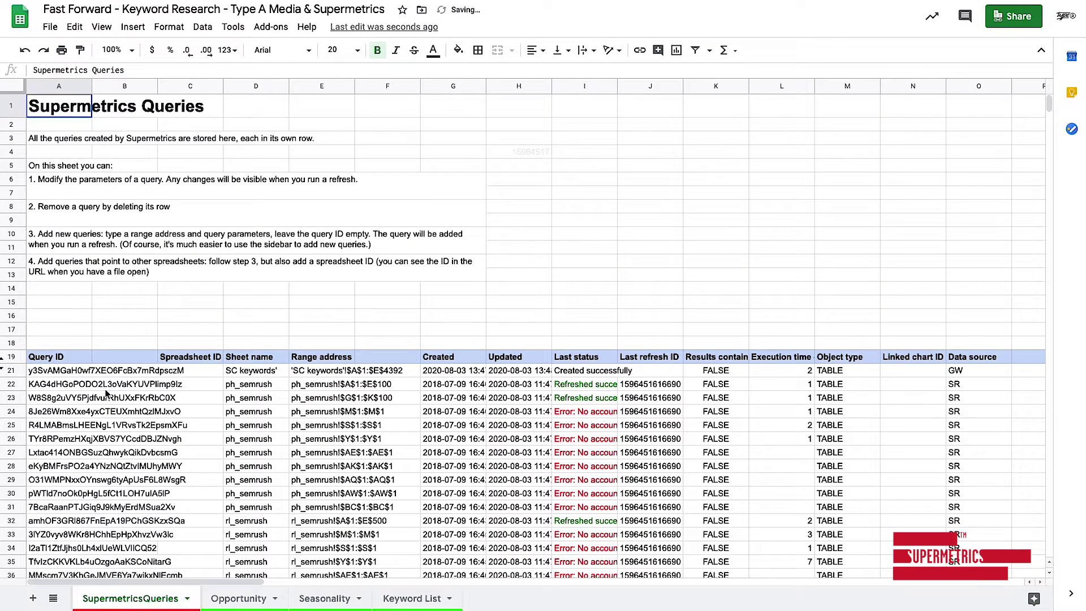
{"action": "scroll", "coordinate": [136, 404], "scroll_direction": "down", "scroll_amount": 2}
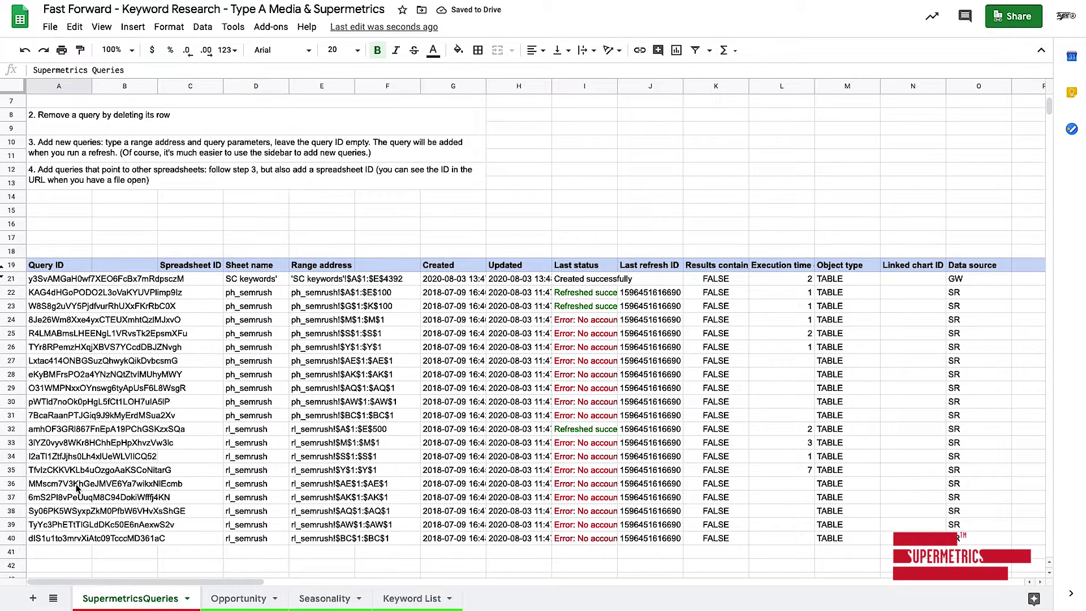
{"action": "left_click", "coordinate": [54, 599]}
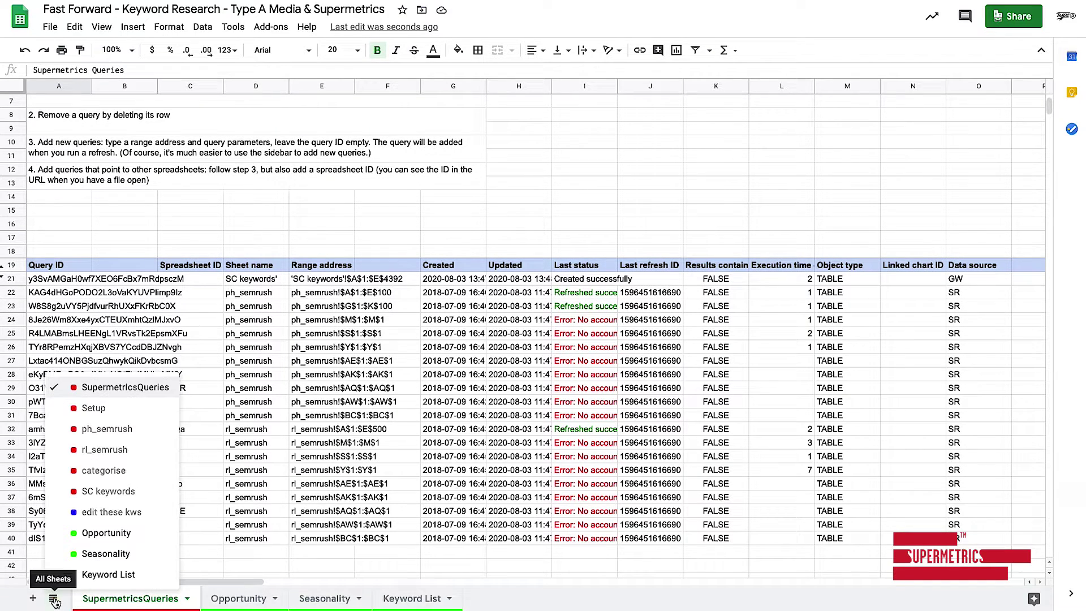
{"action": "left_click", "coordinate": [95, 408]}
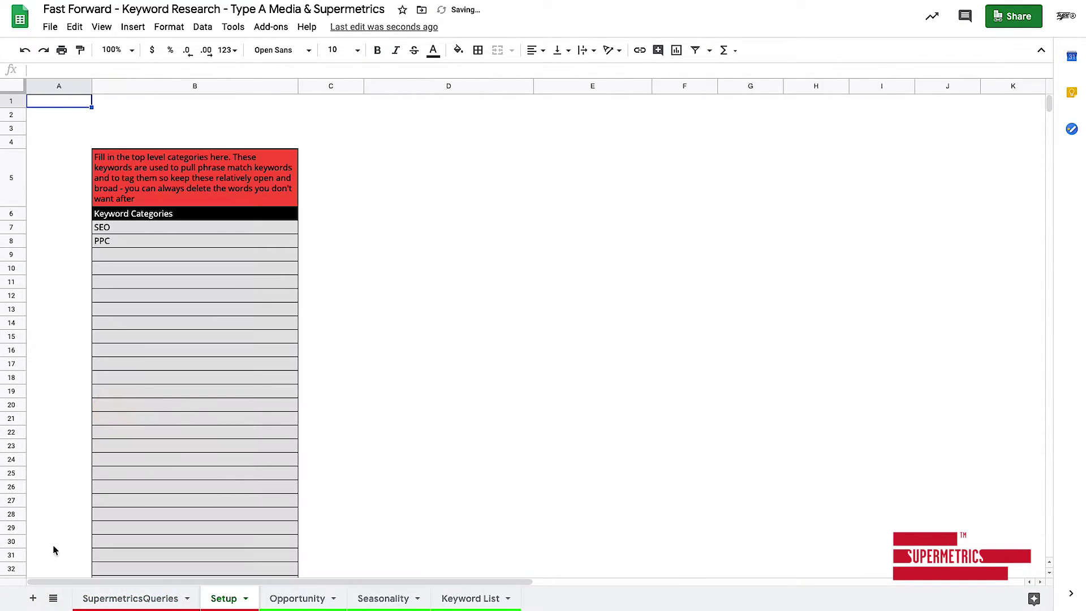
{"action": "left_click", "coordinate": [51, 599]}
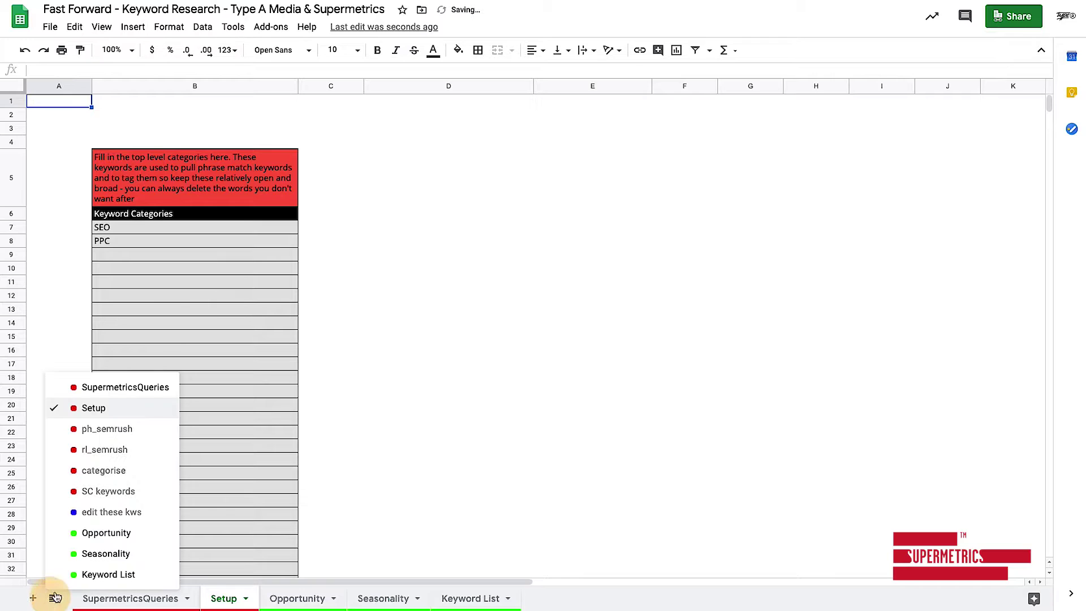
{"action": "left_click", "coordinate": [98, 430]}
Browse the rl_semrush, categorise, SC keywords and edit these kws sheets, returning to Setup.
{"action": "left_click", "coordinate": [54, 598]}
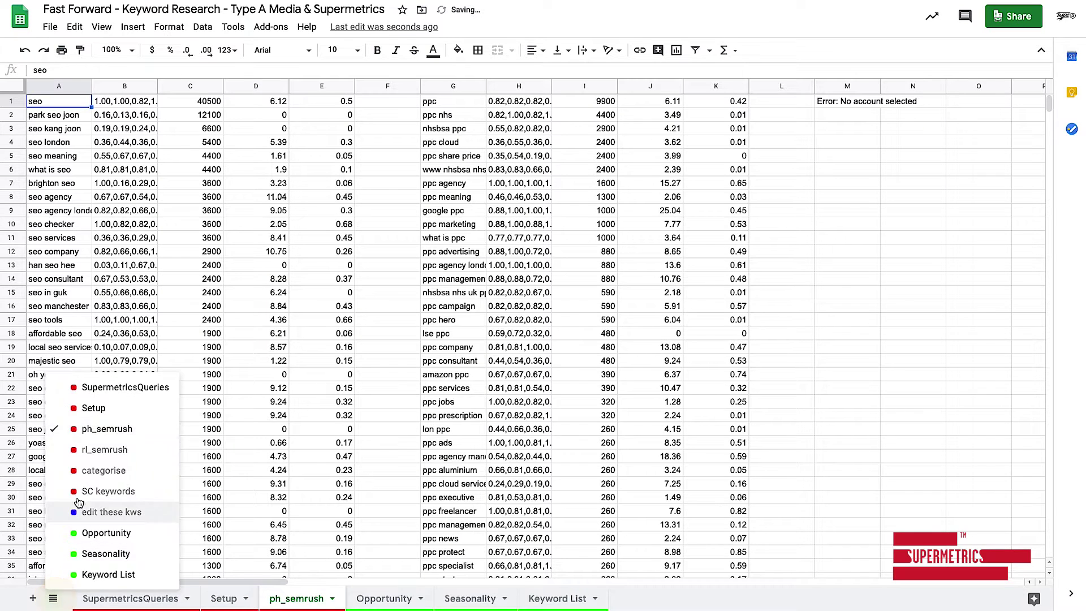
{"action": "left_click", "coordinate": [104, 449]}
{"action": "left_click", "coordinate": [54, 598]}
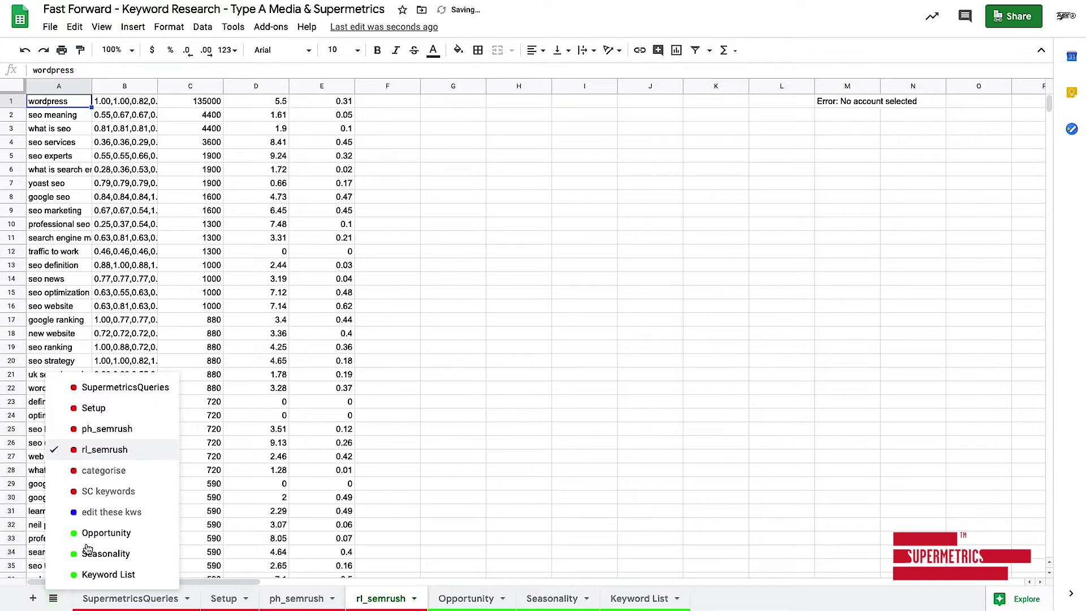
{"action": "left_click", "coordinate": [105, 471]}
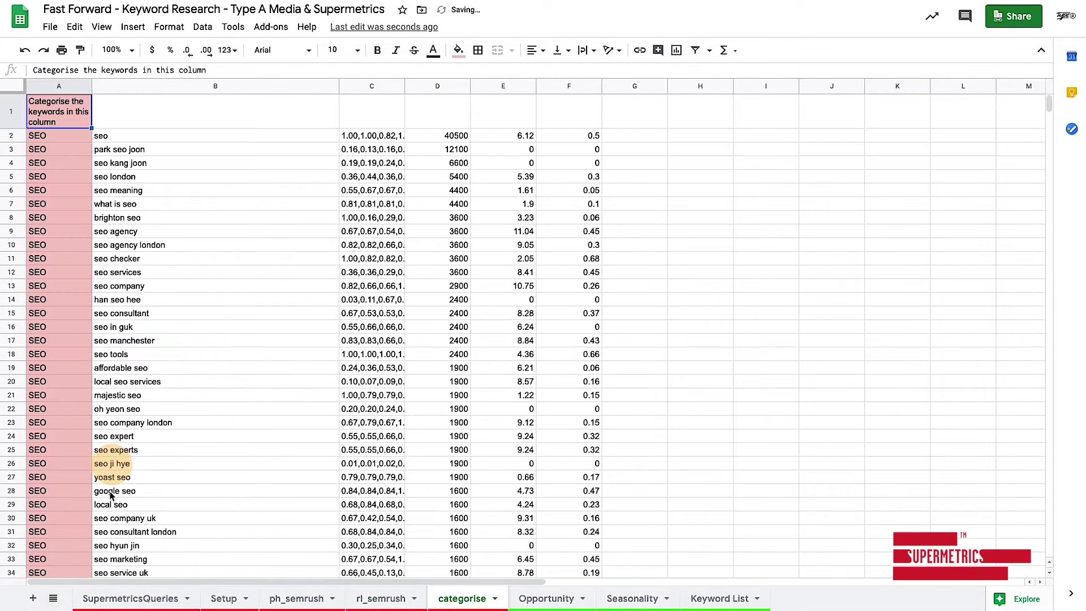
{"action": "left_click", "coordinate": [54, 599]}
{"action": "left_click", "coordinate": [105, 491]}
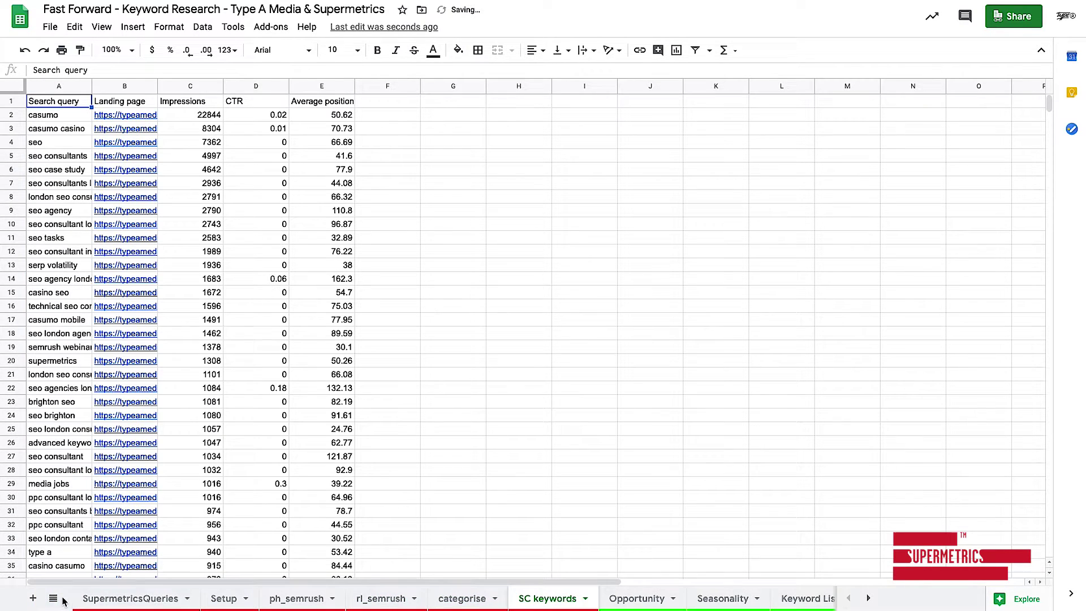
{"action": "left_click", "coordinate": [53, 599]}
{"action": "left_click", "coordinate": [90, 512]}
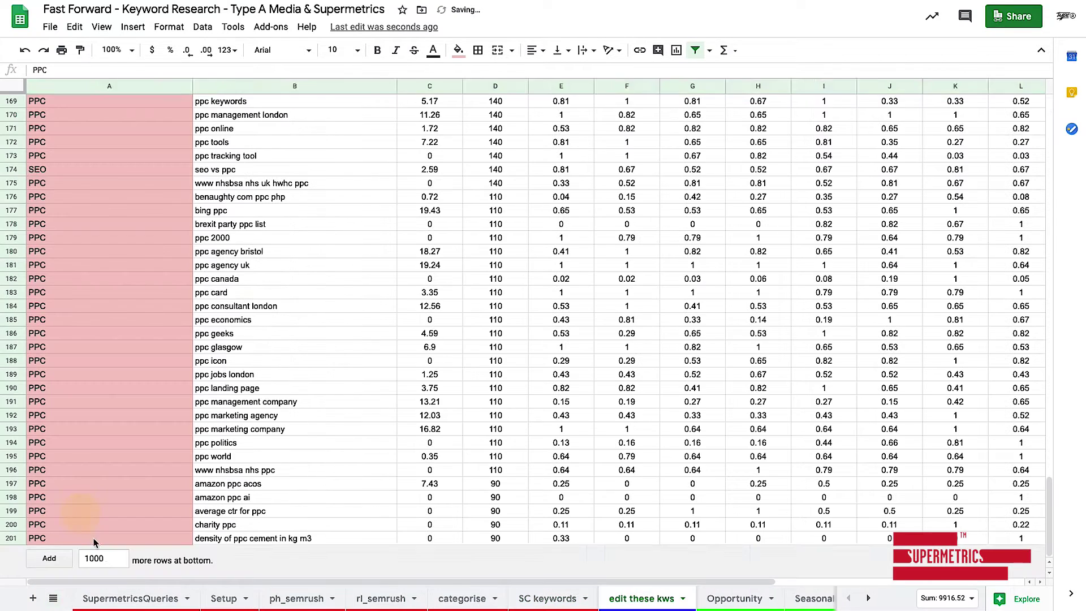
{"action": "left_click", "coordinate": [225, 601]}
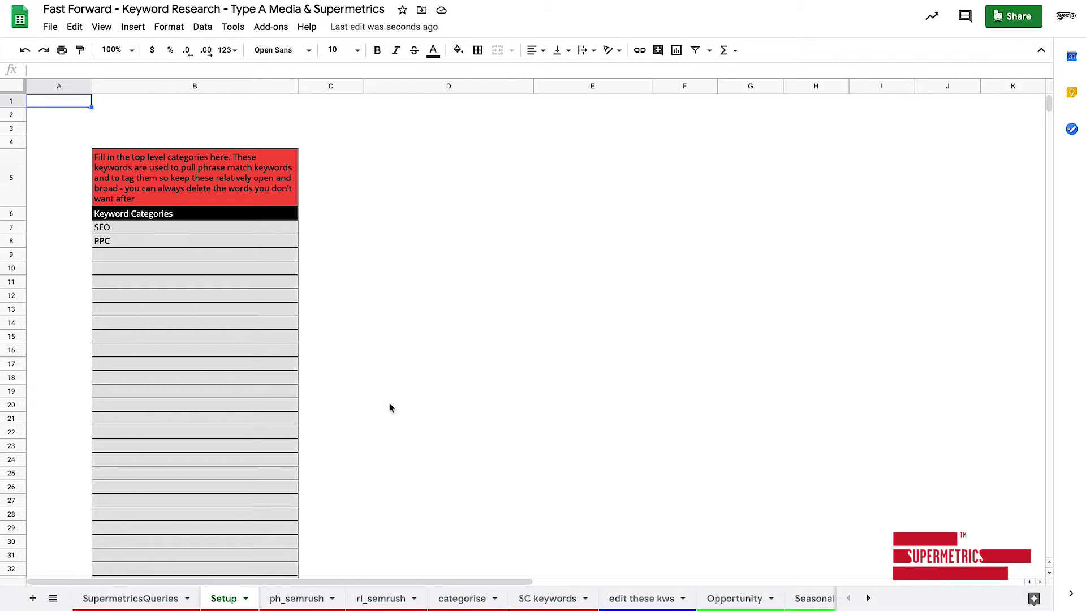
Overwrite categories in B7 and B8 with 'analytics' and 'content marketing'.
{"action": "left_click_drag", "start_coordinate": [164, 227], "coordinate": [168, 428]}
{"action": "left_click", "coordinate": [150, 349]}
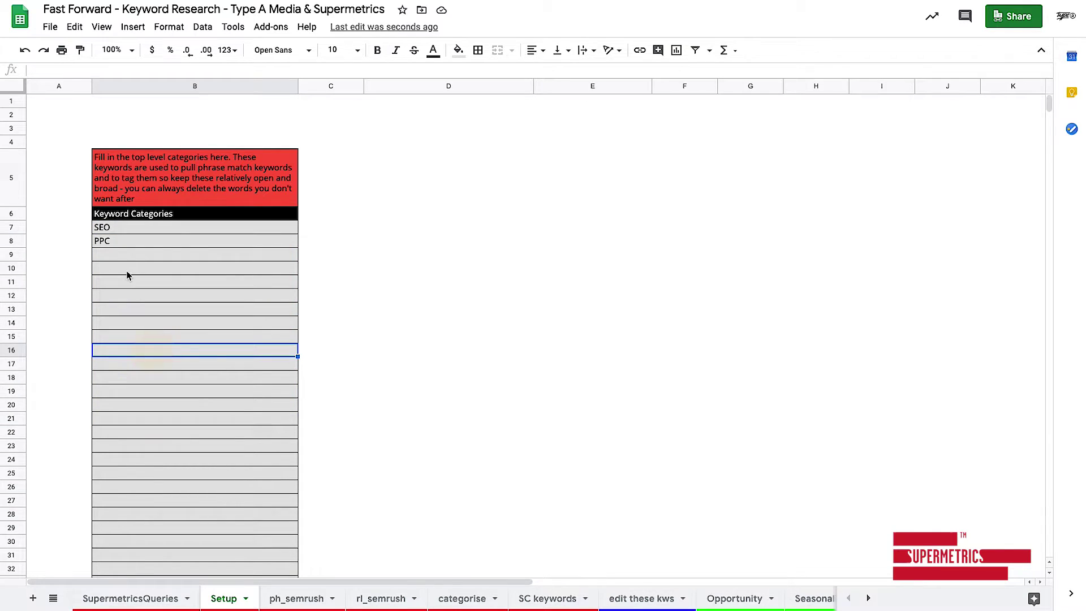
{"action": "left_click", "coordinate": [123, 233]}
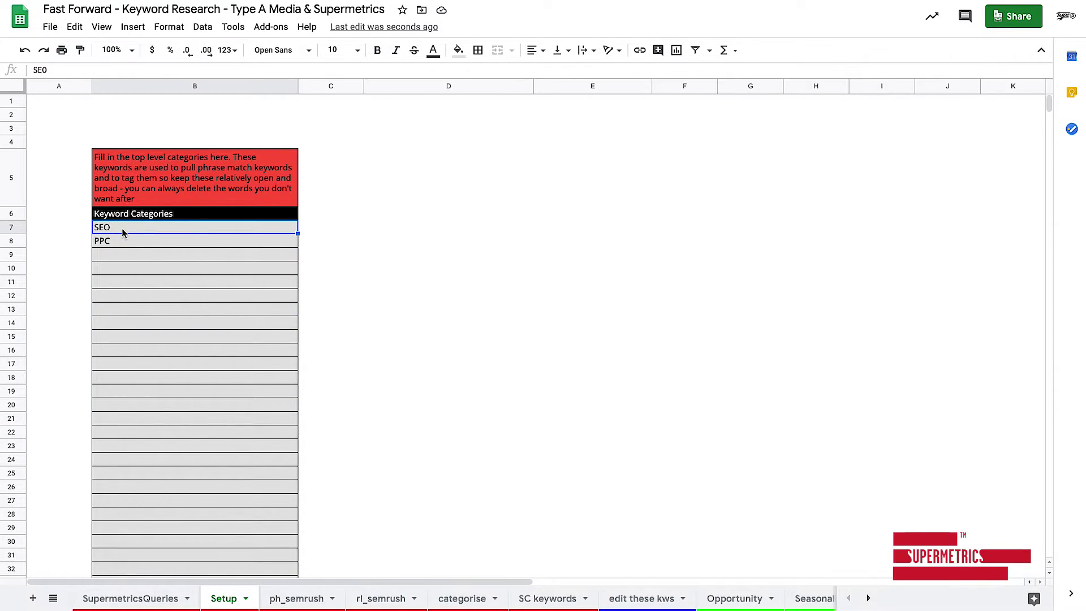
{"action": "type", "text": "anal"}
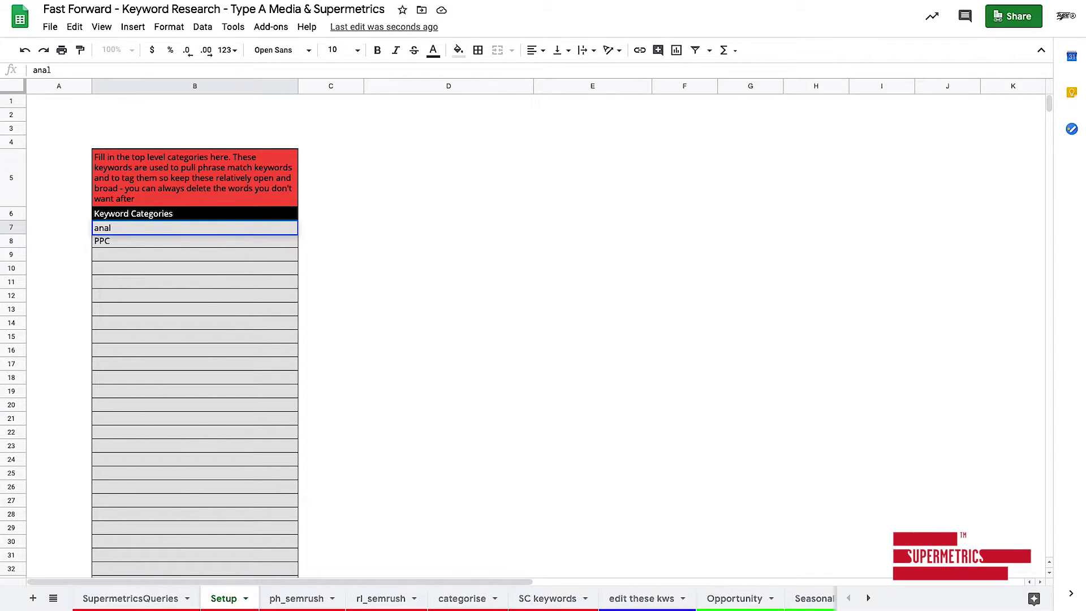
{"action": "type", "text": "ytics"}
{"action": "key", "text": "Return"}
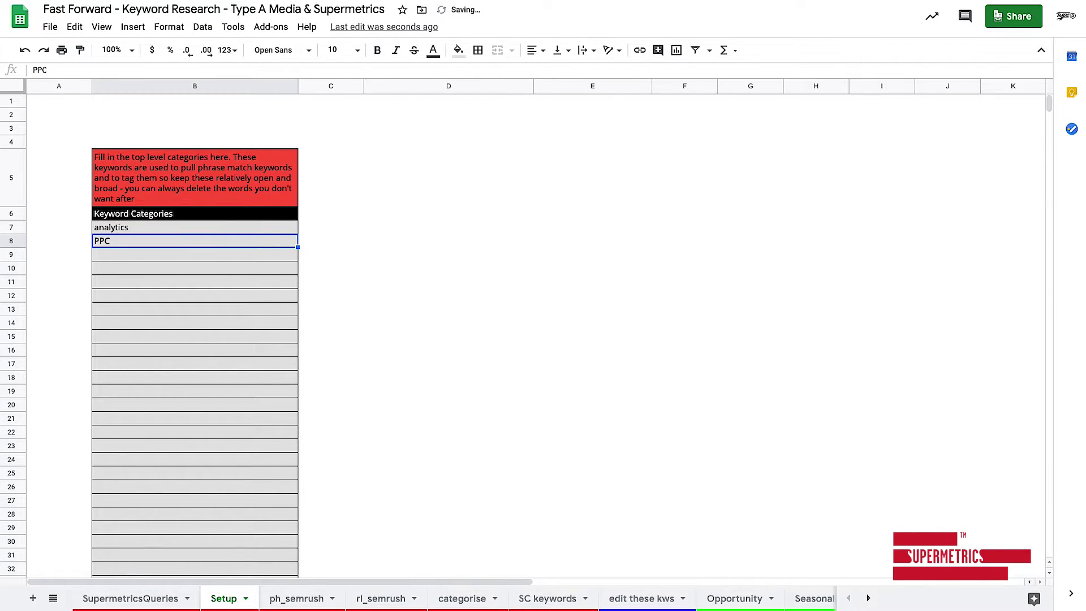
{"action": "type", "text": "conten"}
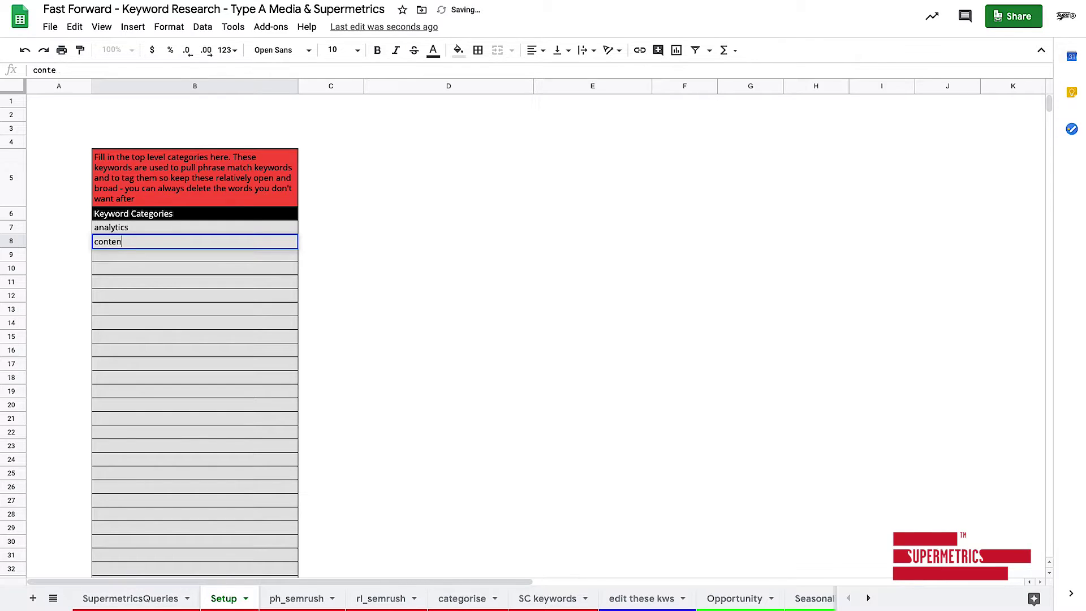
{"action": "type", "text": "t marketing"}
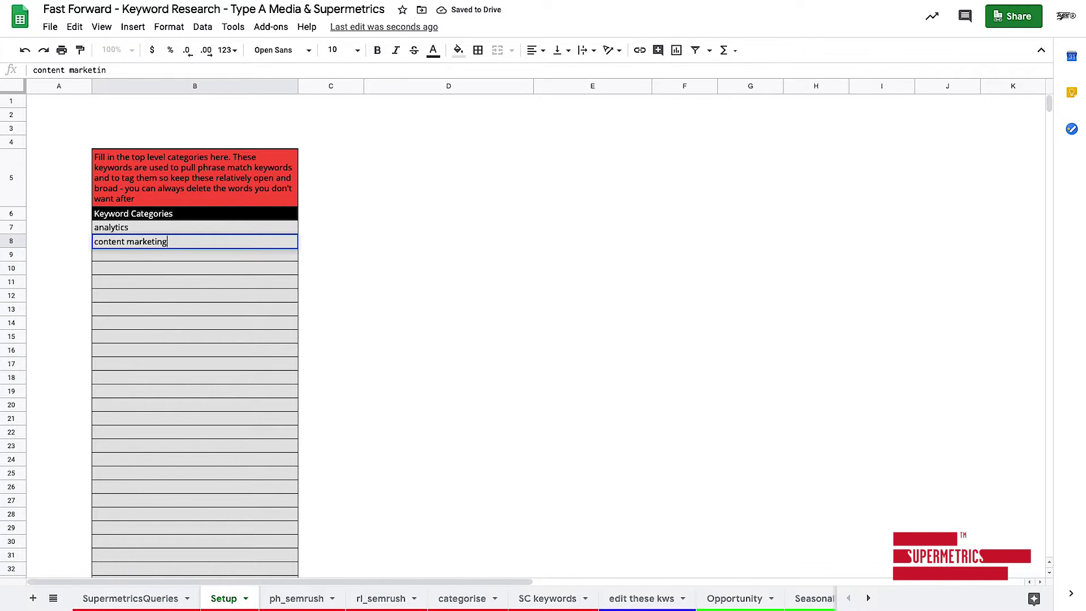
{"action": "key", "text": "Return"}
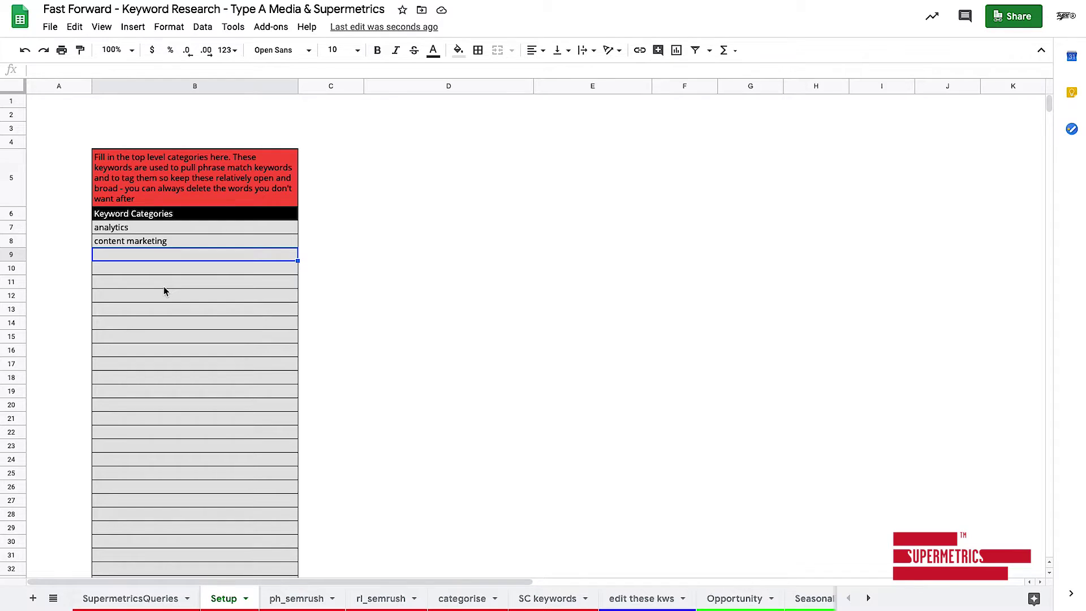
Run Supermetrics Refresh all so the SEMrush query refills ph_semrush A1:E100.
{"action": "left_click", "coordinate": [271, 26]}
{"action": "mouse_move", "coordinate": [312, 249]}
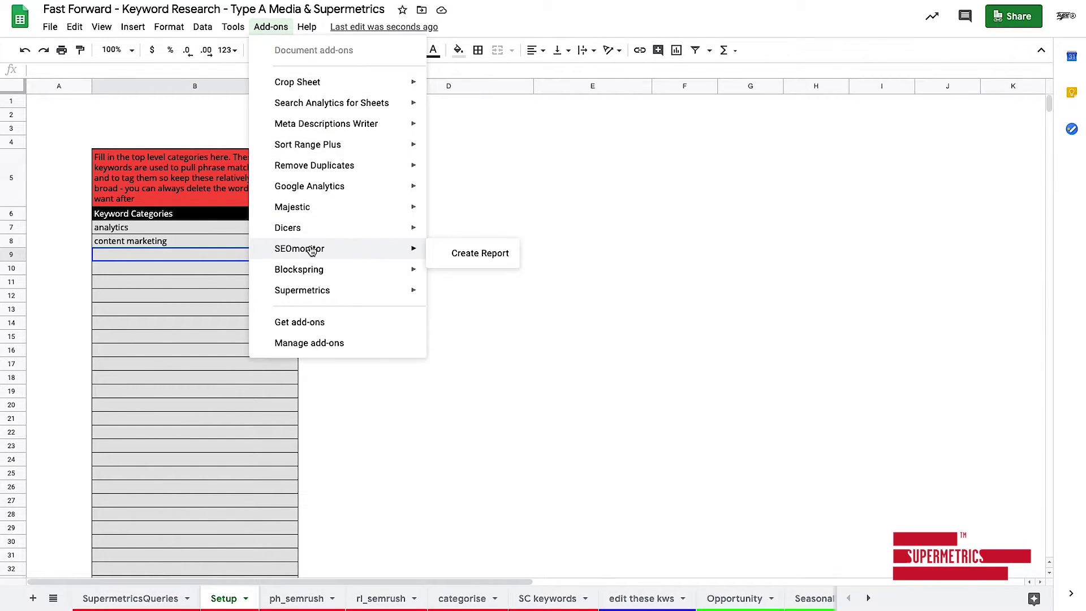
{"action": "mouse_move", "coordinate": [314, 291]}
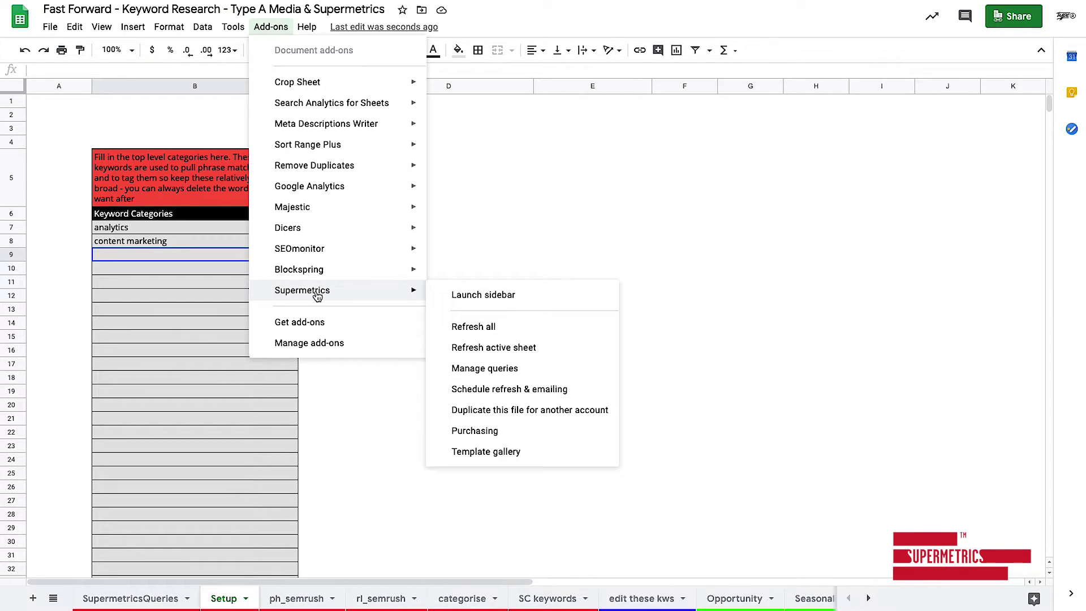
{"action": "left_click", "coordinate": [479, 329]}
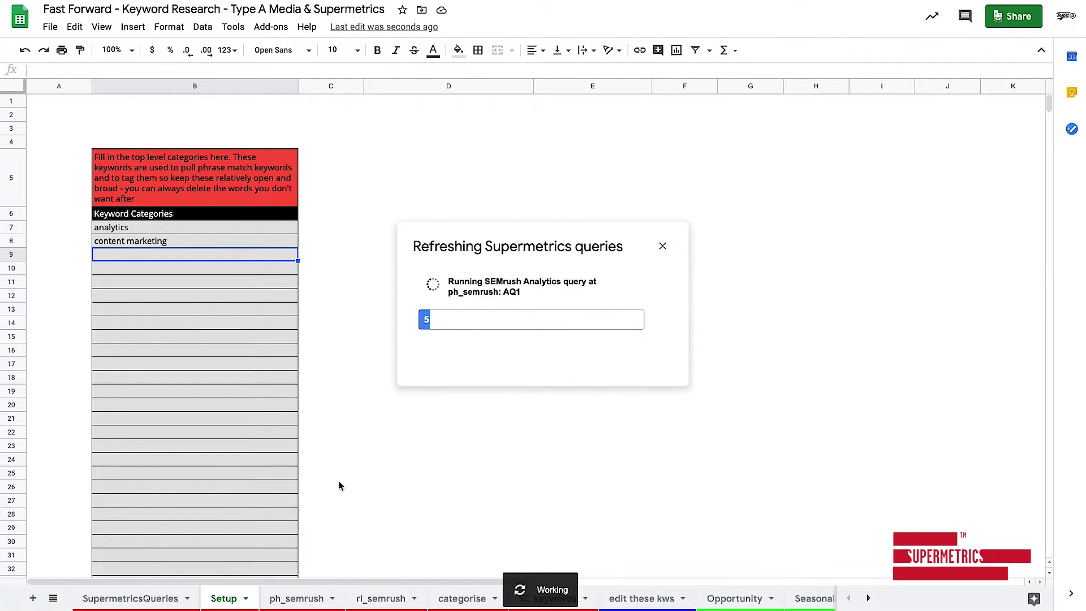
{"action": "left_click", "coordinate": [58, 515]}
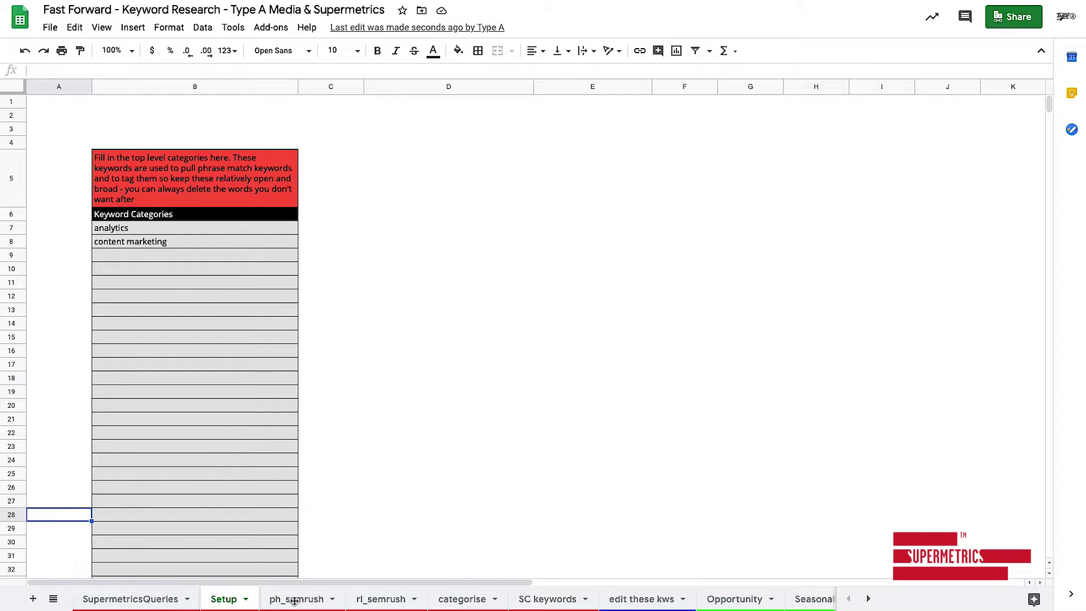
Check the refreshed keyword data in ph_semrush columns A through E.
{"action": "left_click", "coordinate": [295, 600]}
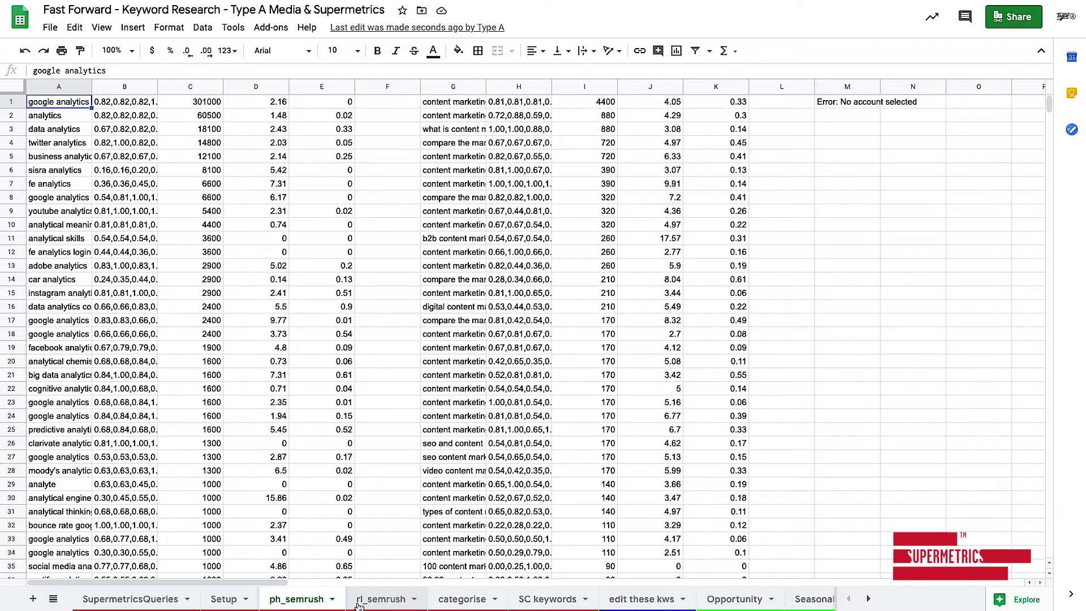
{"action": "left_click", "coordinate": [61, 88]}
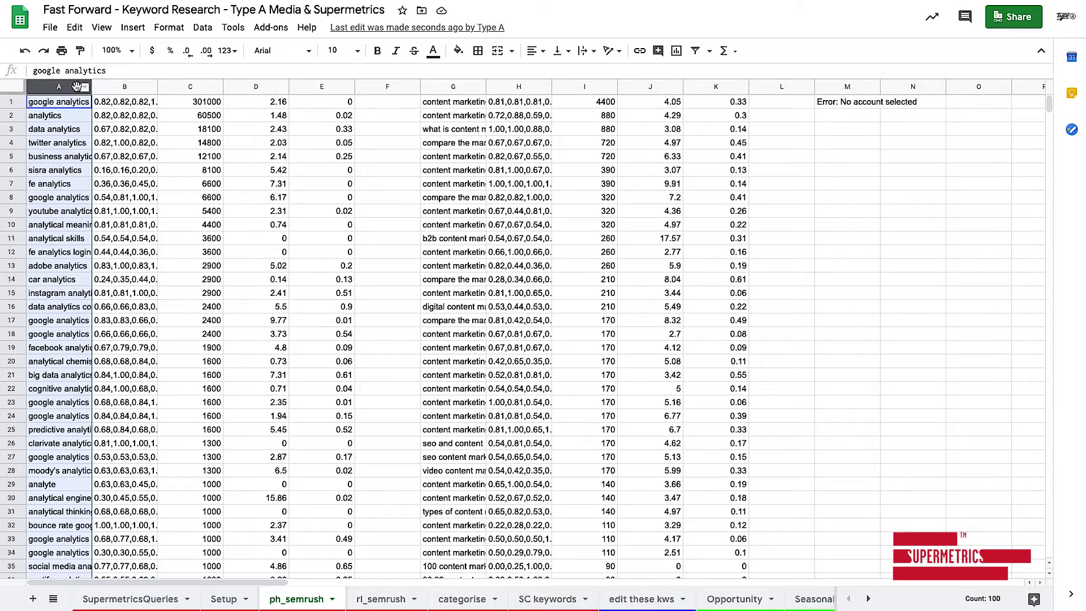
{"action": "left_click", "coordinate": [119, 84]}
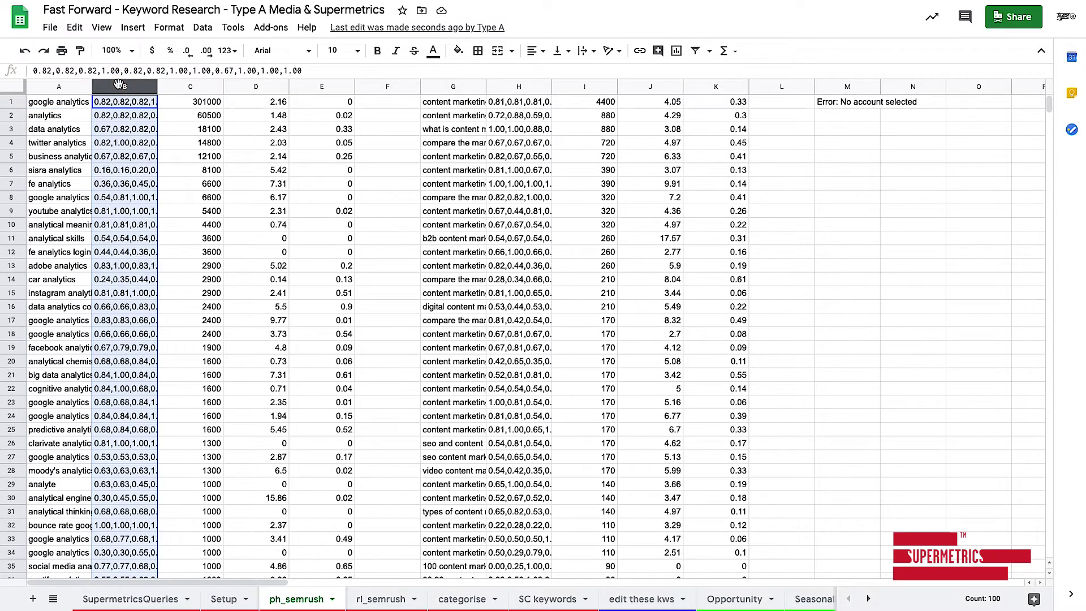
{"action": "left_click", "coordinate": [180, 86]}
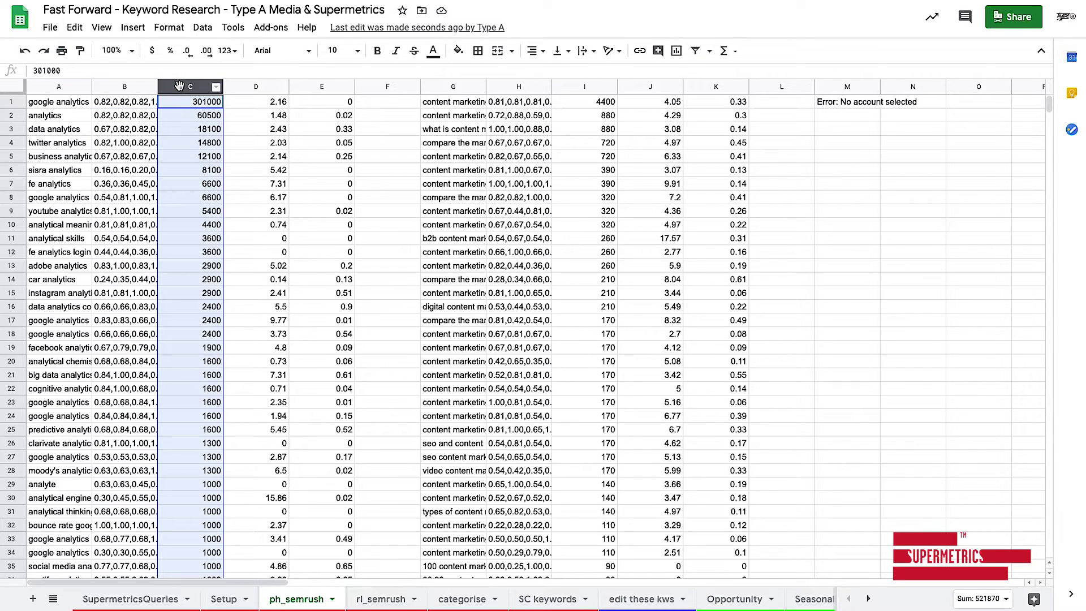
{"action": "left_click", "coordinate": [268, 87]}
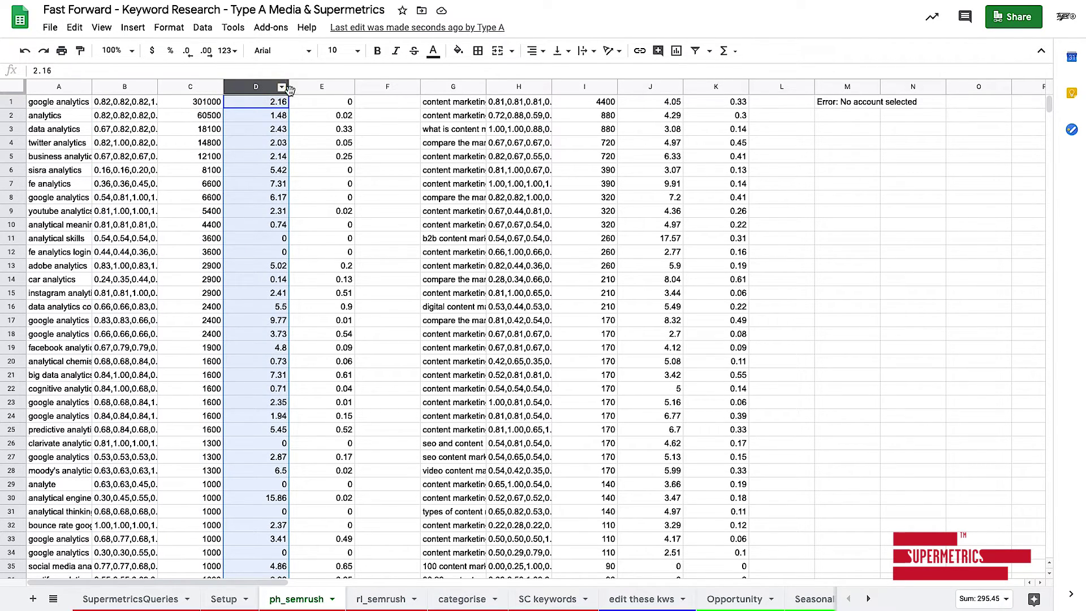
{"action": "left_click", "coordinate": [313, 90]}
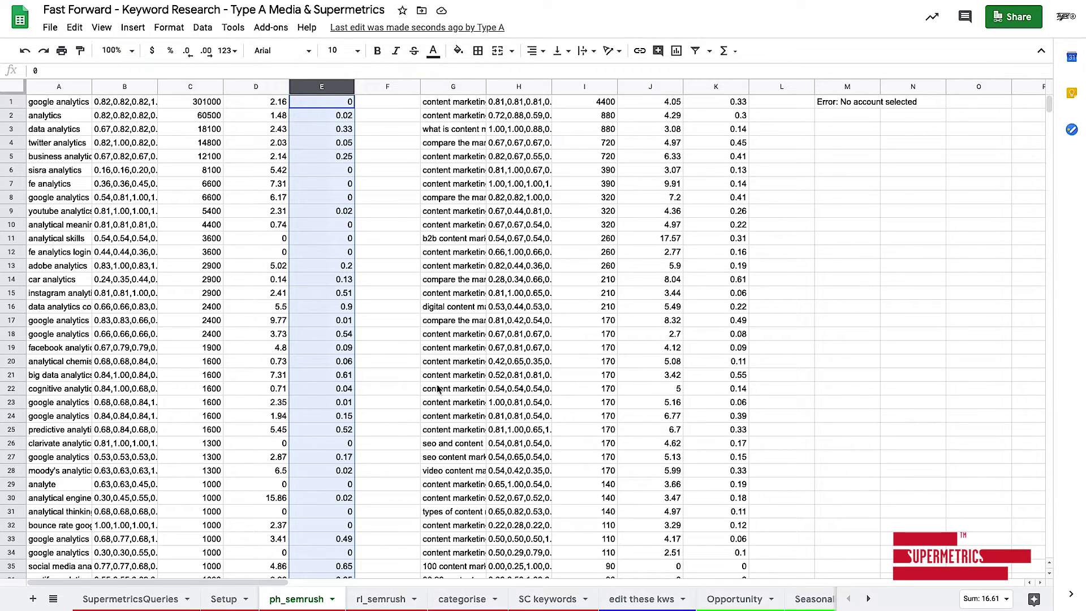
Review the Setup range B10:B40 and the rl_semrush sheet, ending on the categorise sheet.
{"action": "left_click", "coordinate": [223, 599]}
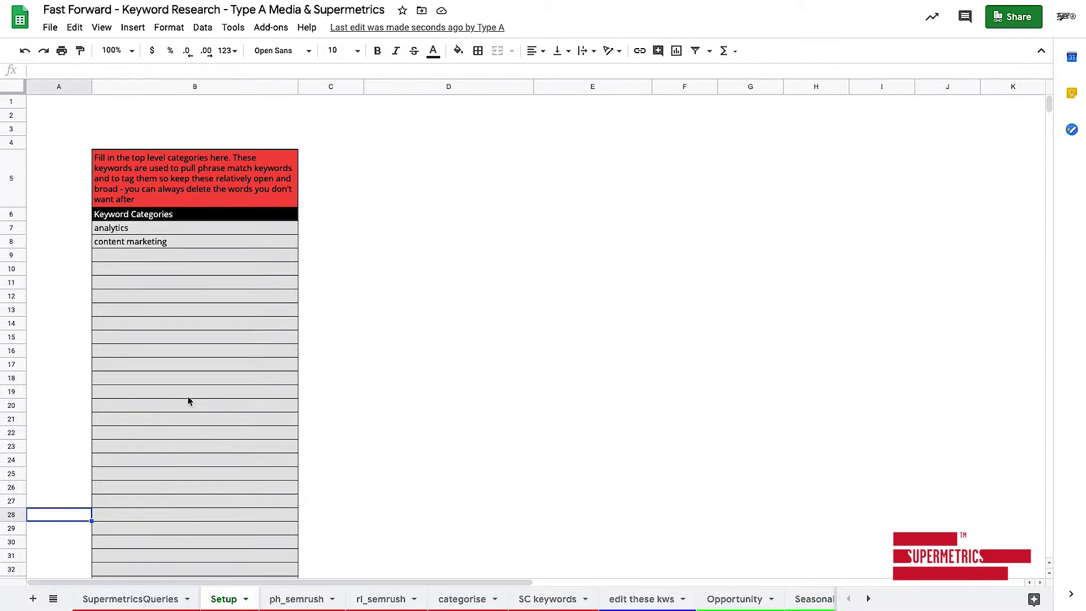
{"action": "scroll", "coordinate": [189, 399], "scroll_direction": "down", "scroll_amount": 3}
{"action": "scroll", "coordinate": [189, 401], "scroll_direction": "up", "scroll_amount": 1}
{"action": "left_click_drag", "start_coordinate": [180, 492], "coordinate": [118, 228]}
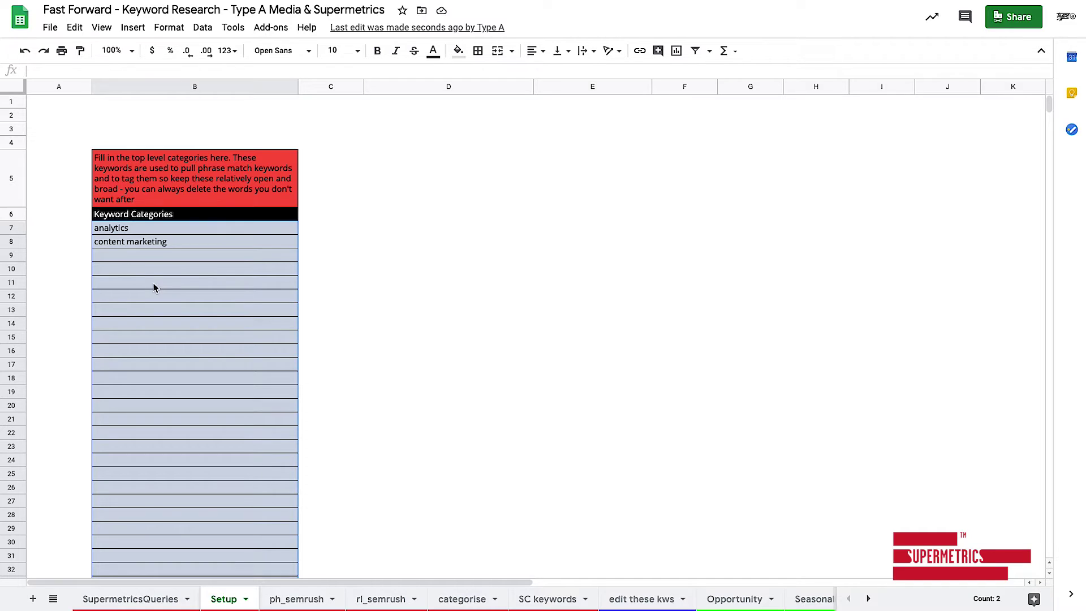
{"action": "left_click", "coordinate": [385, 598]}
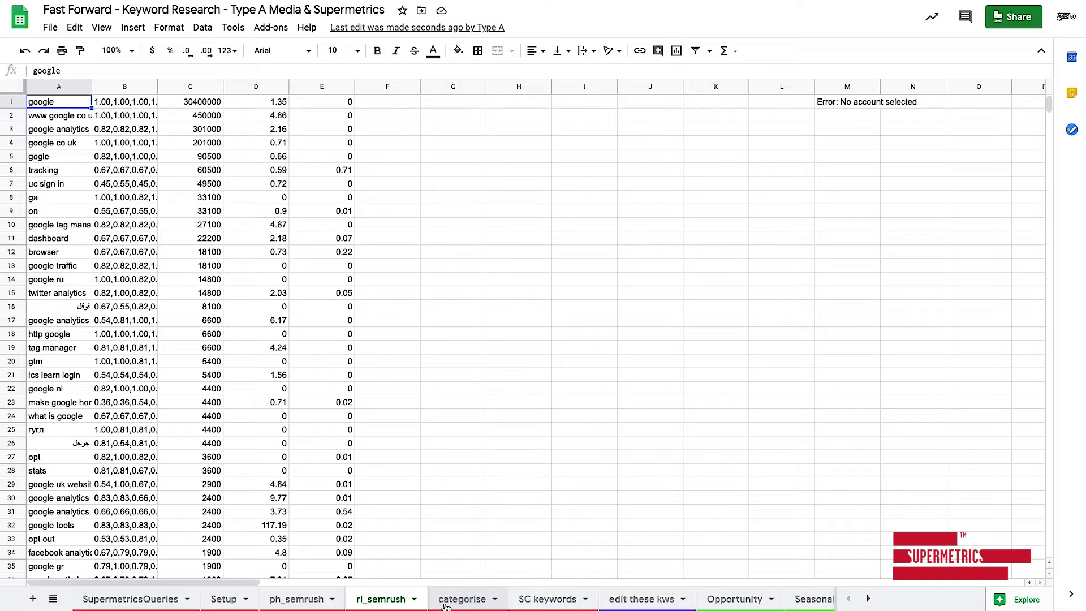
{"action": "left_click", "coordinate": [451, 601]}
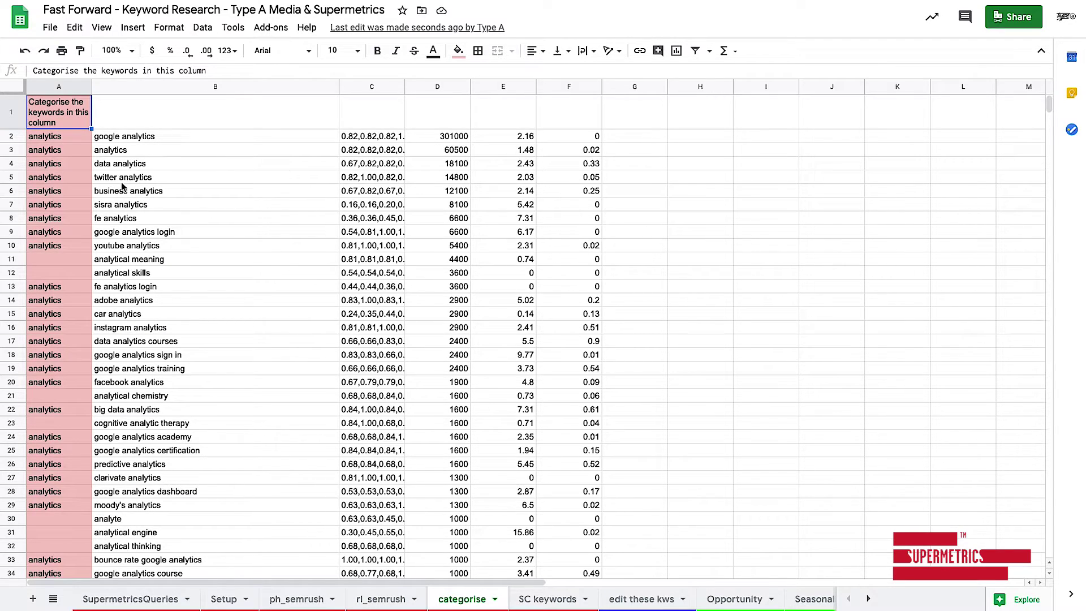
Expand the formula bar to read A2's category formula and B2's UNIQUE formula, cross-checking Setup!B7.
{"action": "left_click", "coordinate": [70, 141]}
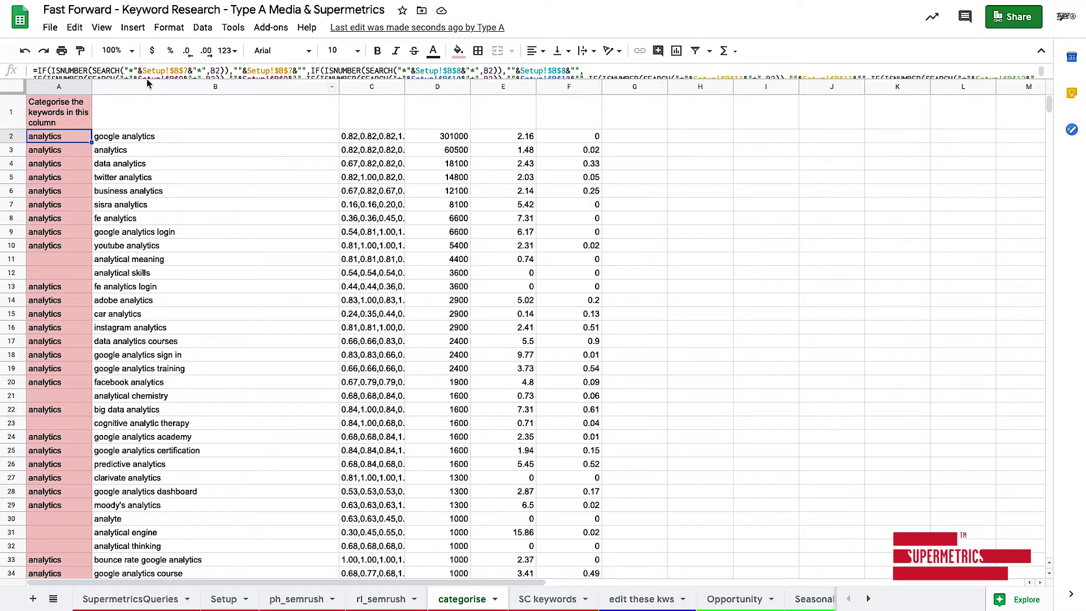
{"action": "left_click_drag", "start_coordinate": [147, 83], "coordinate": [150, 199]}
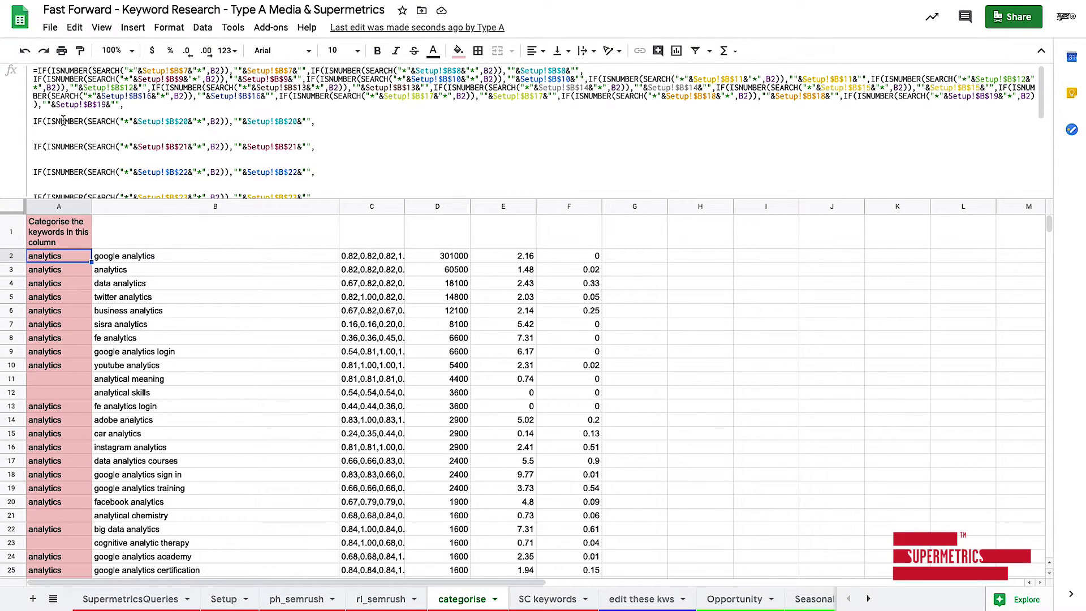
{"action": "left_click", "coordinate": [161, 260]}
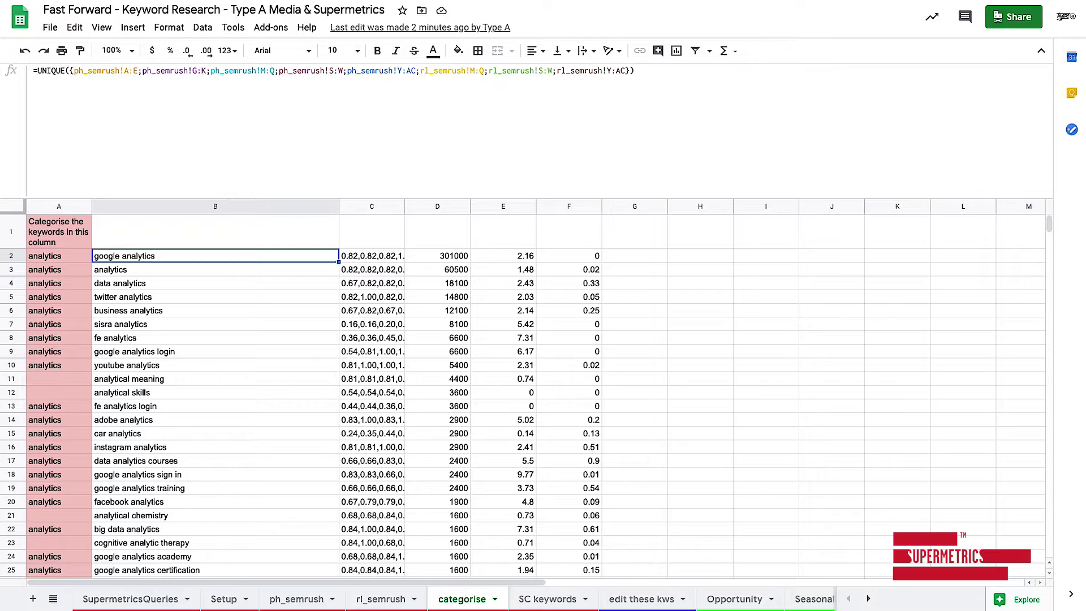
{"action": "left_click", "coordinate": [229, 604]}
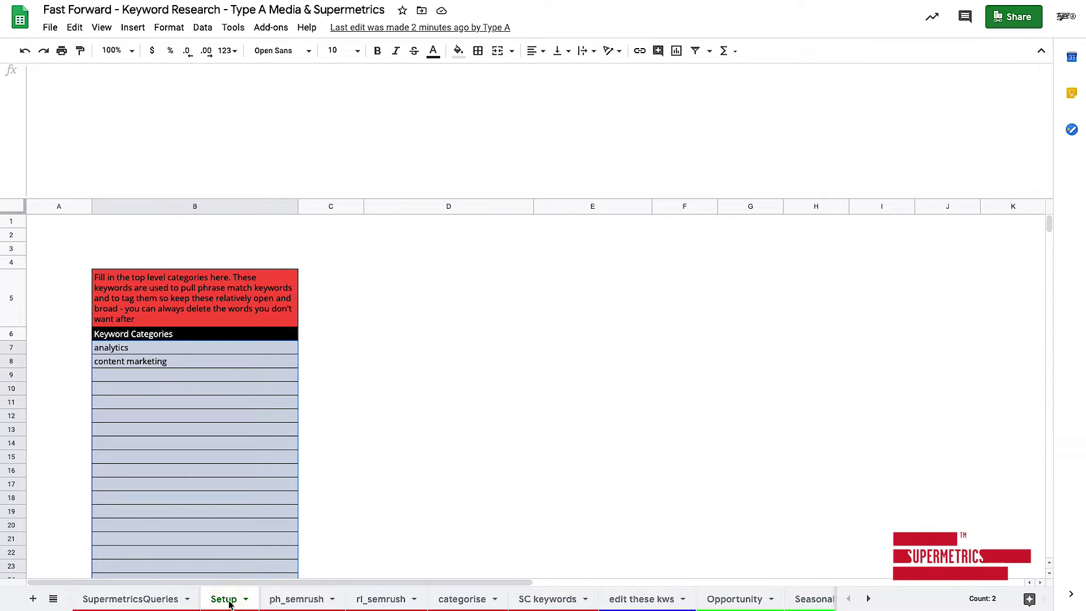
{"action": "left_click", "coordinate": [173, 472]}
{"action": "left_click", "coordinate": [130, 355]}
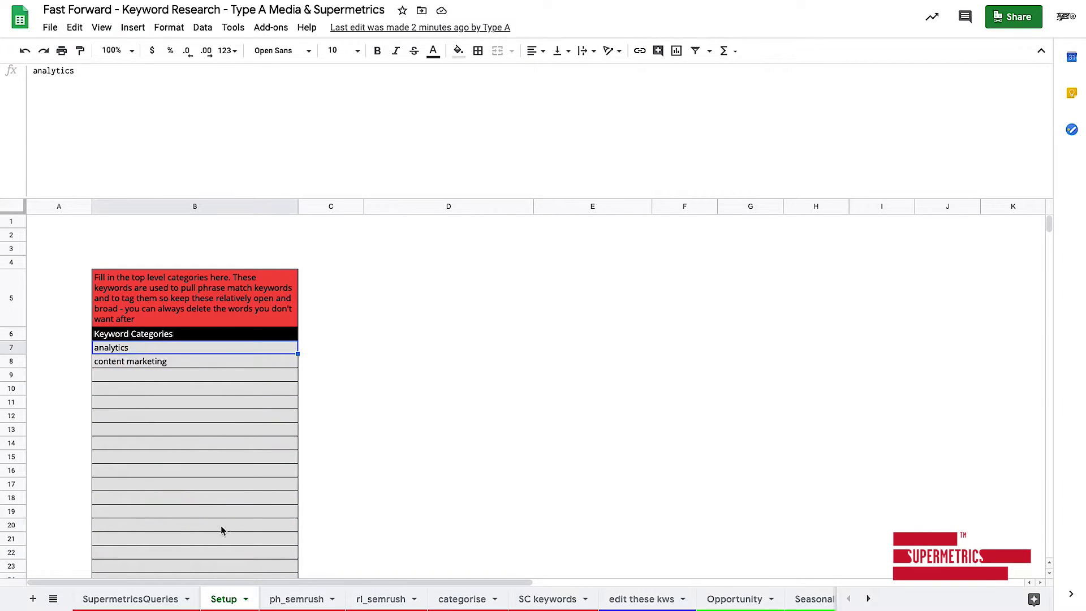
{"action": "left_click", "coordinate": [457, 602]}
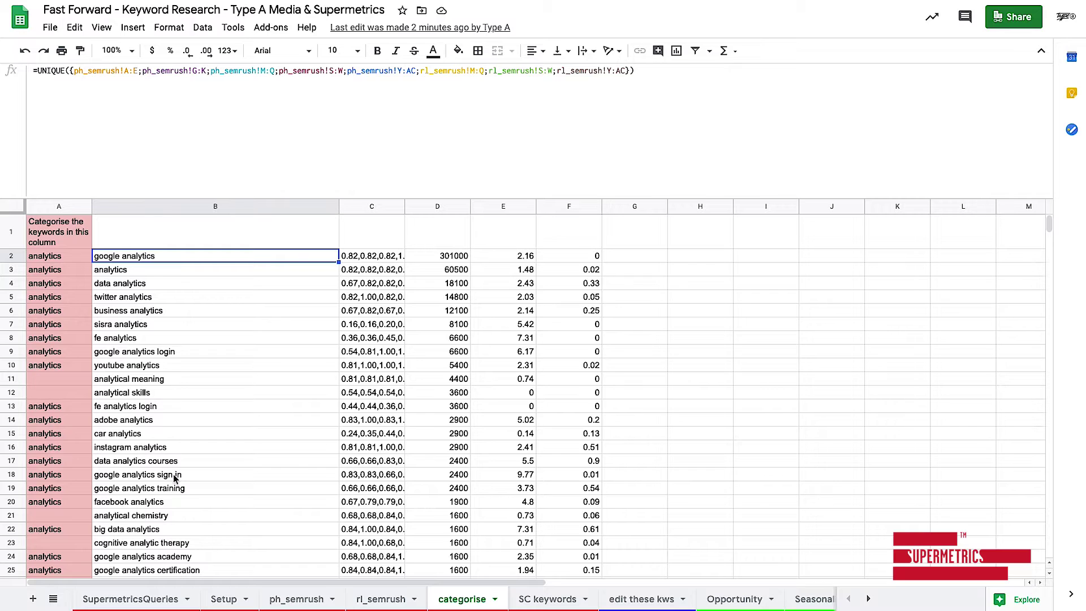
{"action": "left_click_drag", "start_coordinate": [51, 260], "coordinate": [99, 262]}
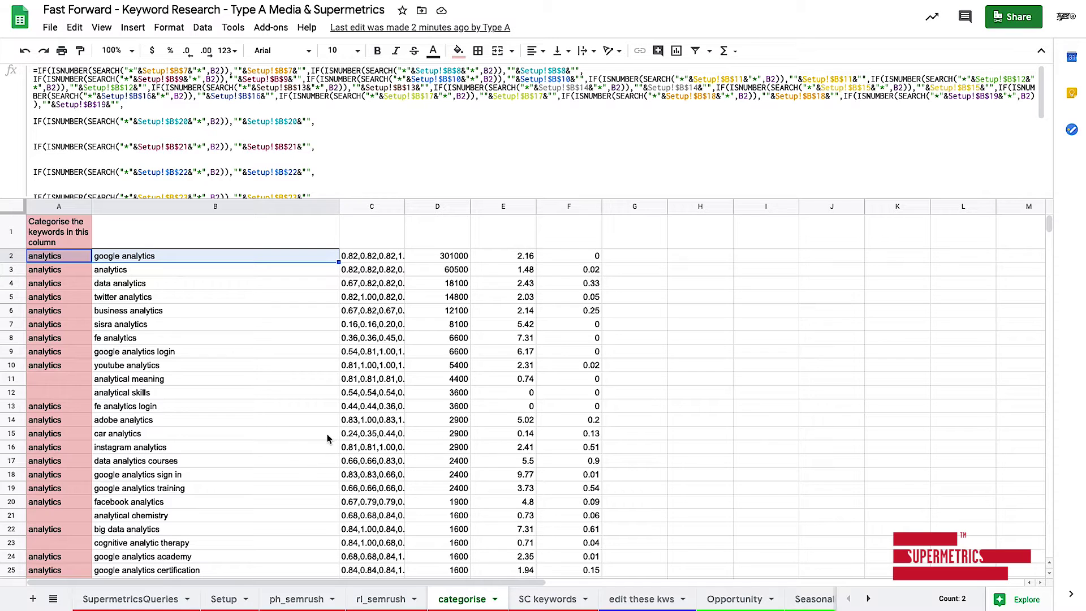
On the SC keywords sheet, collapse the formula bar and launch the Supermetrics sidebar.
{"action": "left_click", "coordinate": [562, 604]}
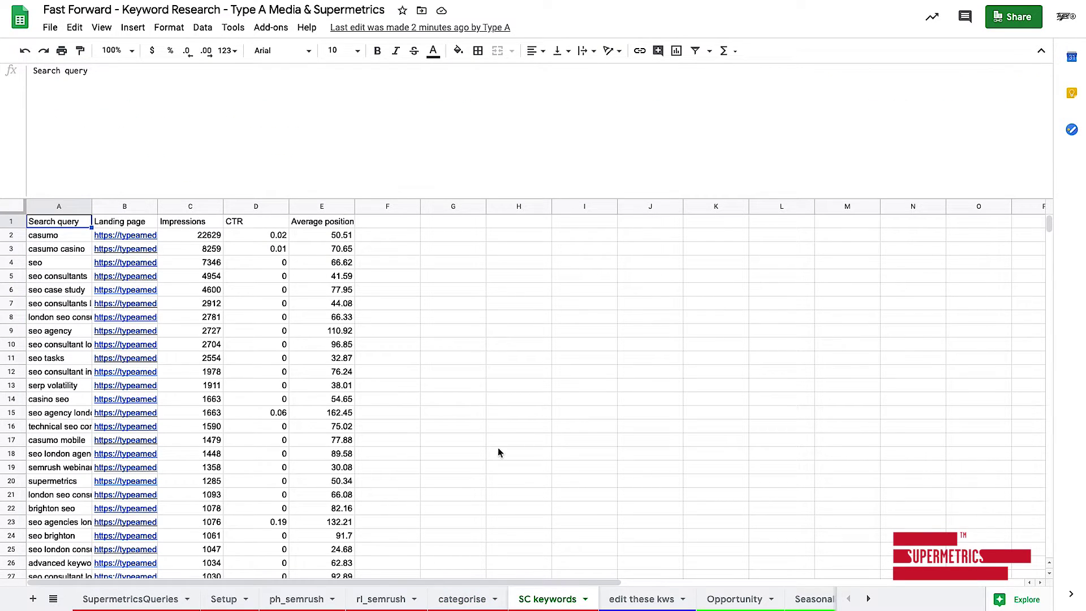
{"action": "left_click_drag", "start_coordinate": [444, 200], "coordinate": [436, 91]}
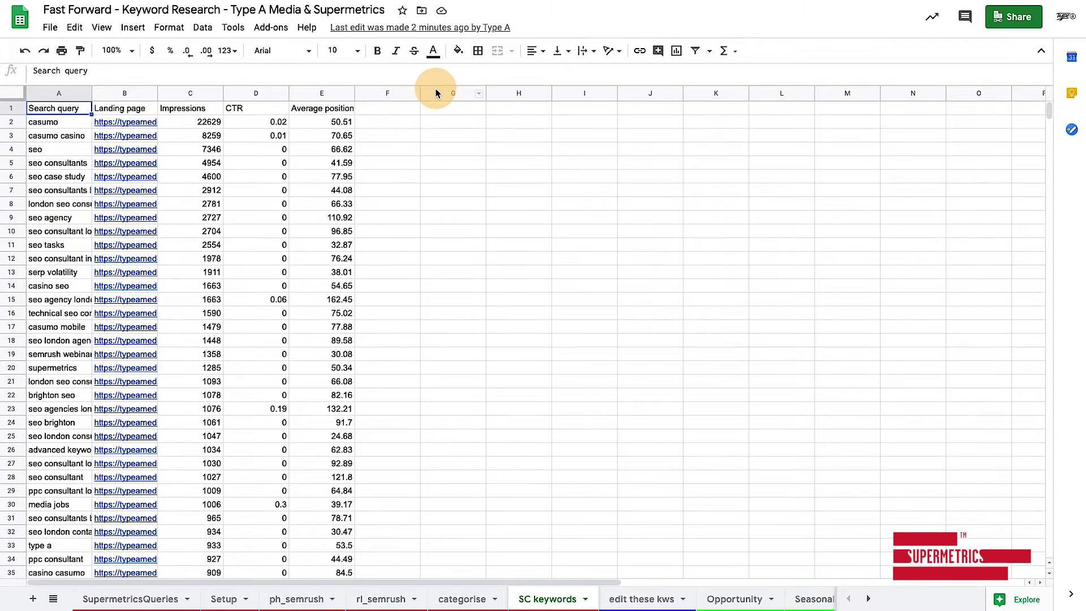
{"action": "left_click", "coordinate": [271, 28]}
{"action": "mouse_move", "coordinate": [298, 293]}
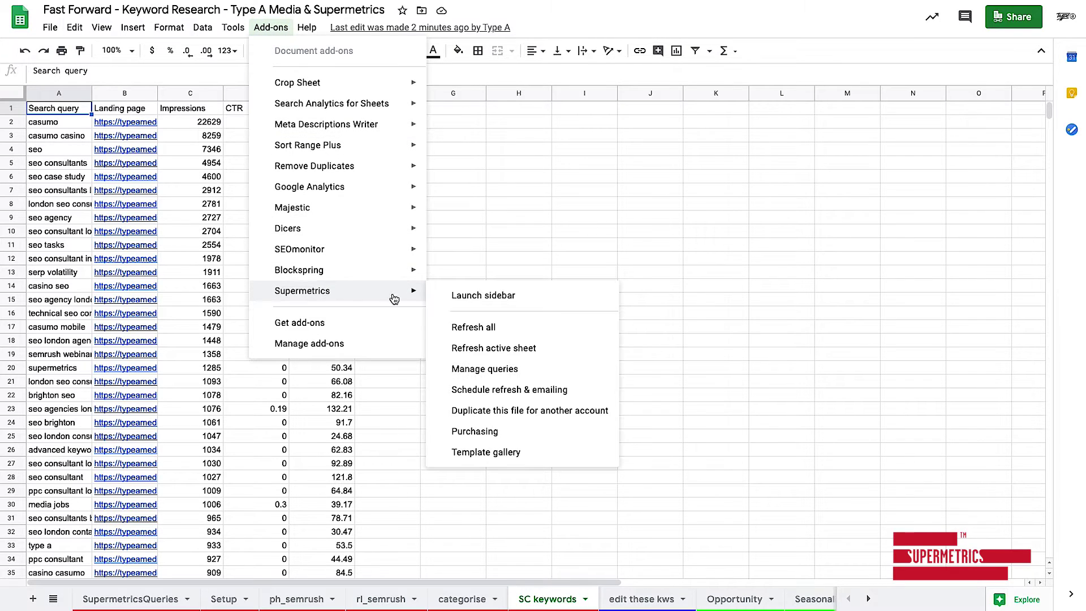
{"action": "left_click", "coordinate": [452, 299]}
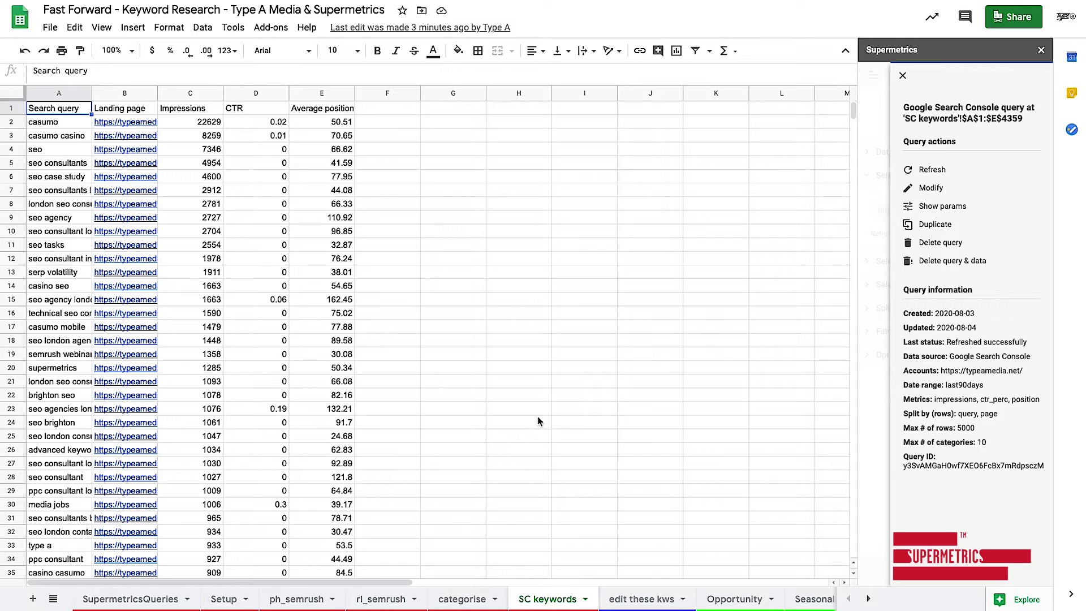
Open the Search Console query for modification, keeping the Last X days (90) date range.
{"action": "left_click", "coordinate": [926, 188]}
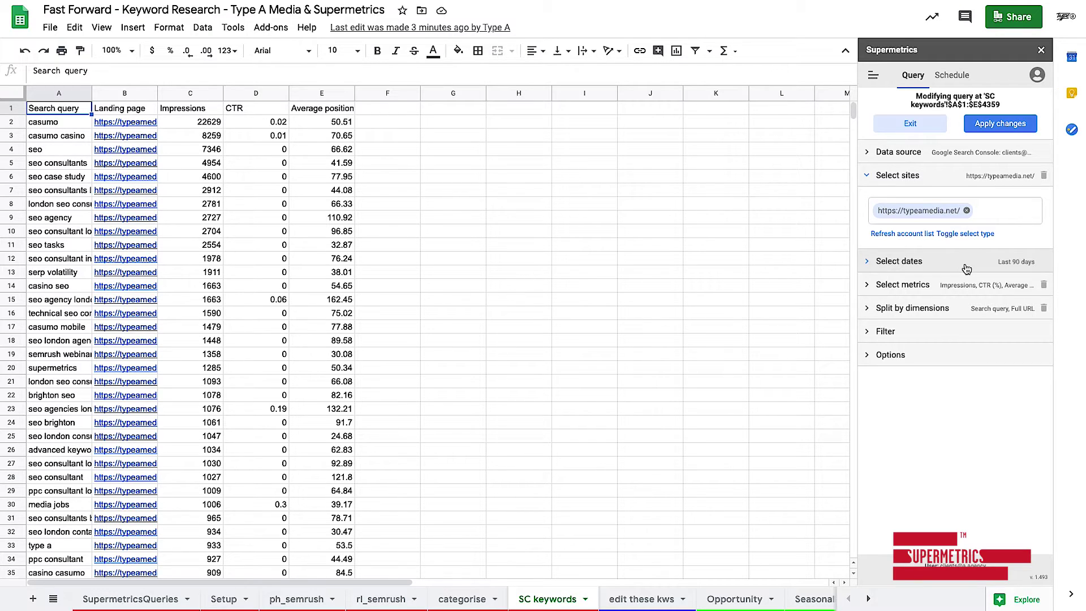
{"action": "left_click", "coordinate": [966, 268]}
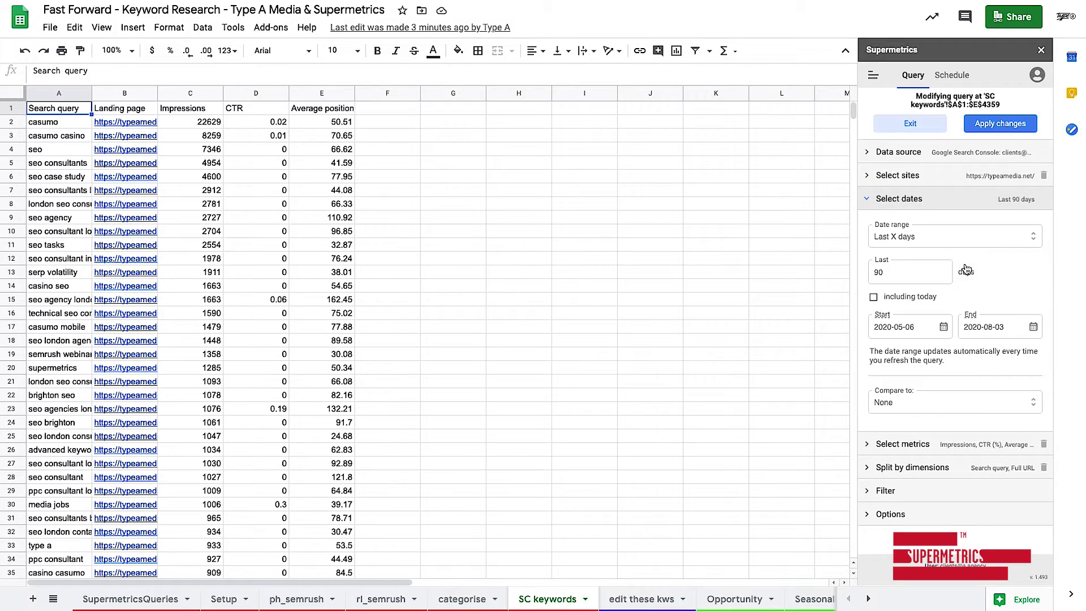
{"action": "left_click", "coordinate": [937, 240]}
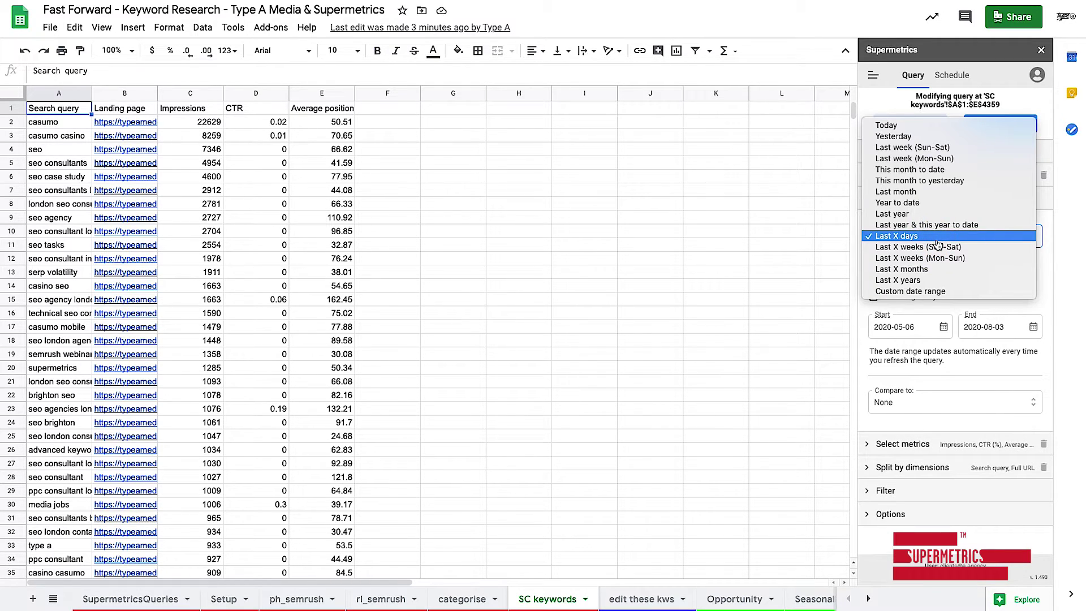
{"action": "left_click", "coordinate": [1049, 293]}
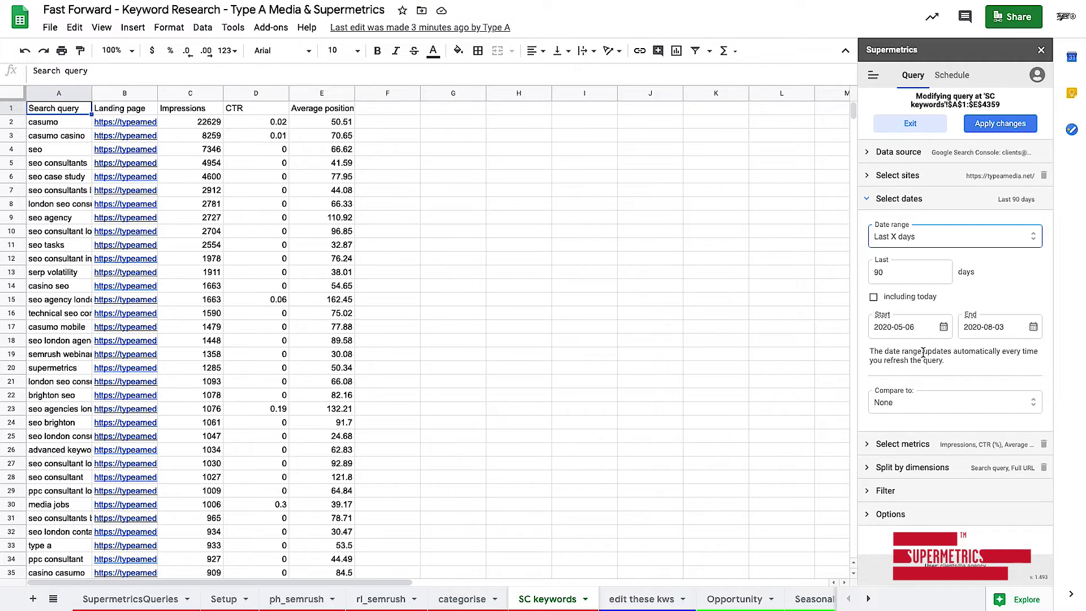
{"action": "left_click", "coordinate": [870, 202]}
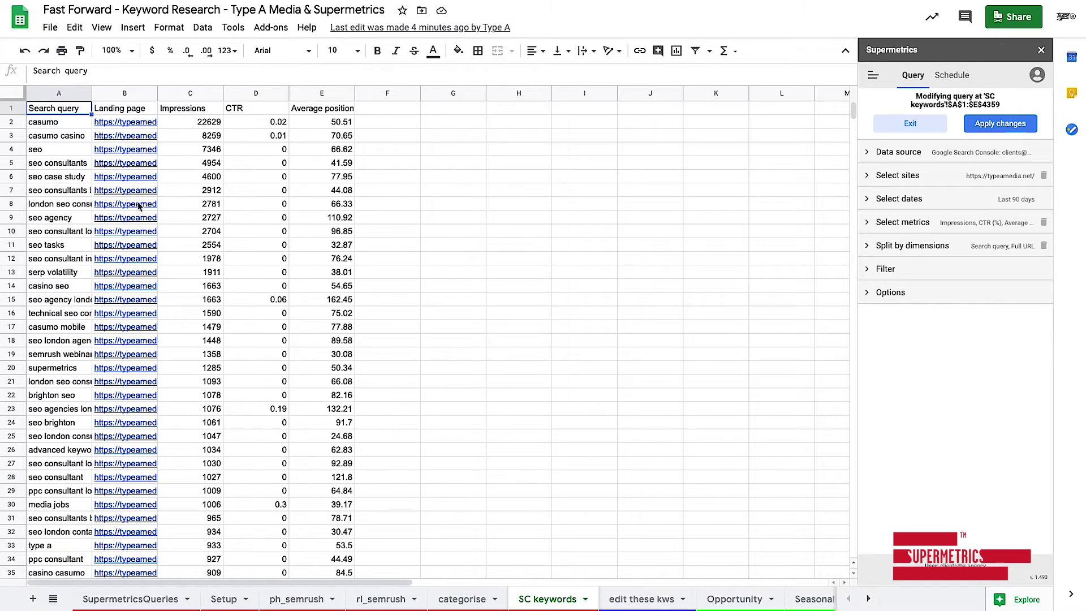
Widen column B to view full landing page URLs, then narrow it again.
{"action": "left_click_drag", "start_coordinate": [158, 91], "coordinate": [380, 91]}
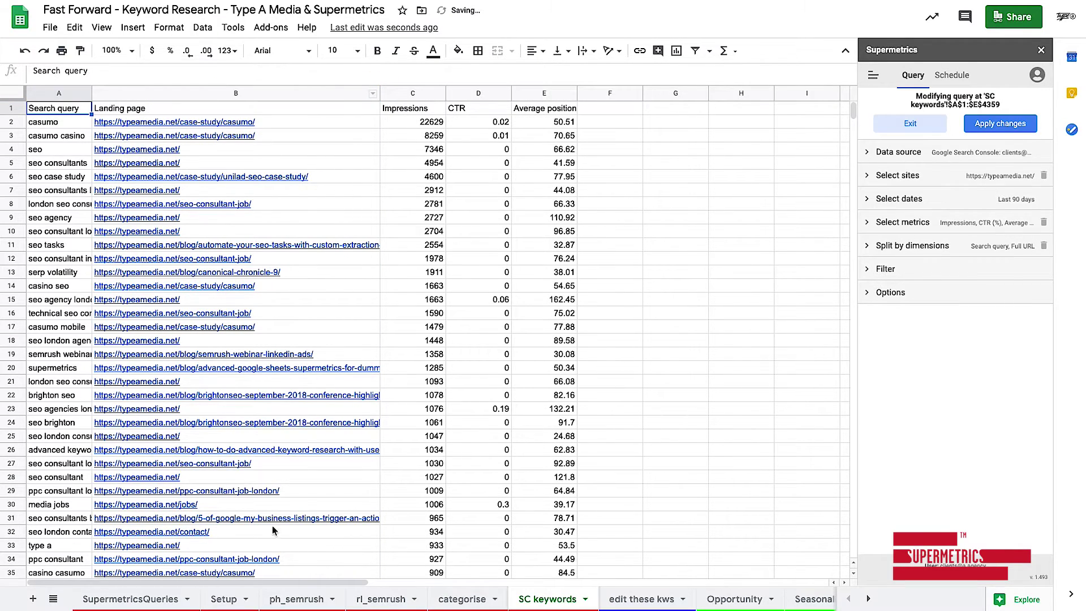
{"action": "mouse_move", "coordinate": [271, 183]}
{"action": "left_click_drag", "start_coordinate": [379, 93], "coordinate": [207, 102]}
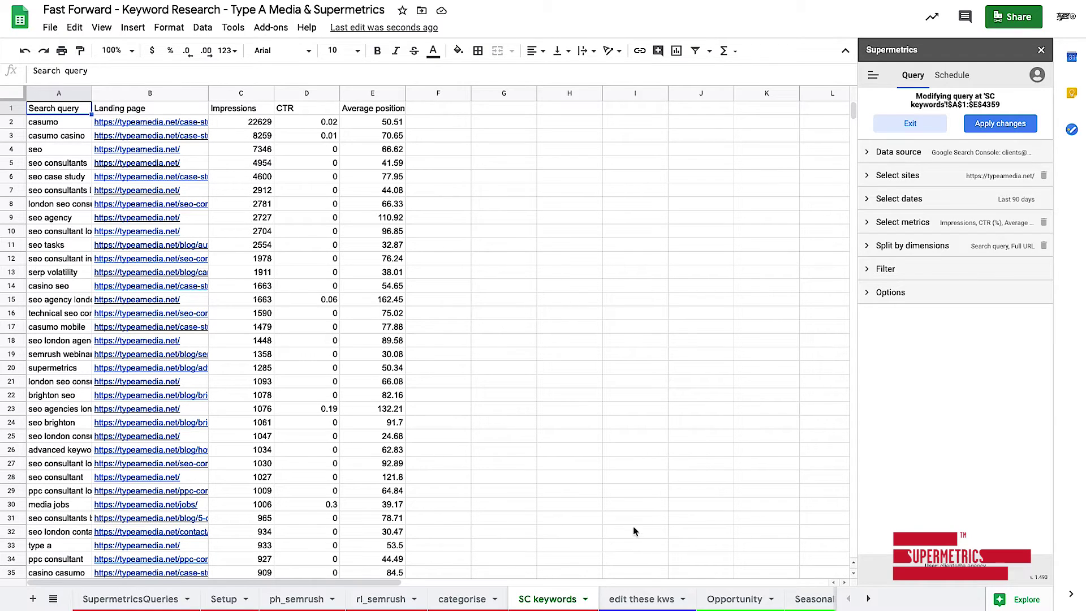
Show the top of the 'edit these kws' sheet and close the Supermetrics sidebar.
{"action": "left_click", "coordinate": [645, 600]}
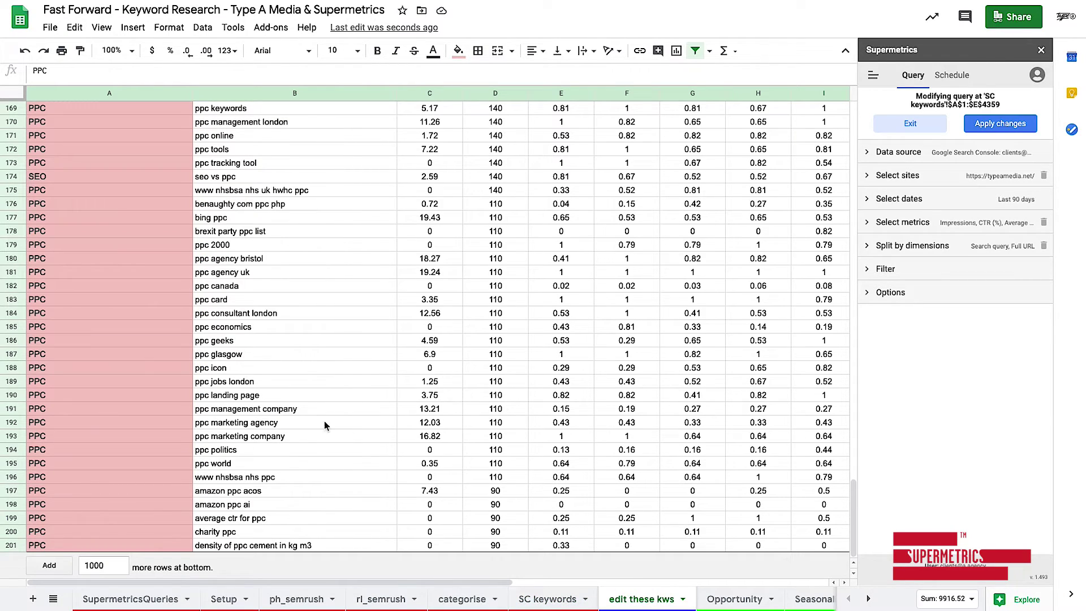
{"action": "scroll", "coordinate": [324, 424], "scroll_direction": "up", "scroll_amount": 6}
{"action": "scroll", "coordinate": [339, 447], "scroll_direction": "up", "scroll_amount": 20}
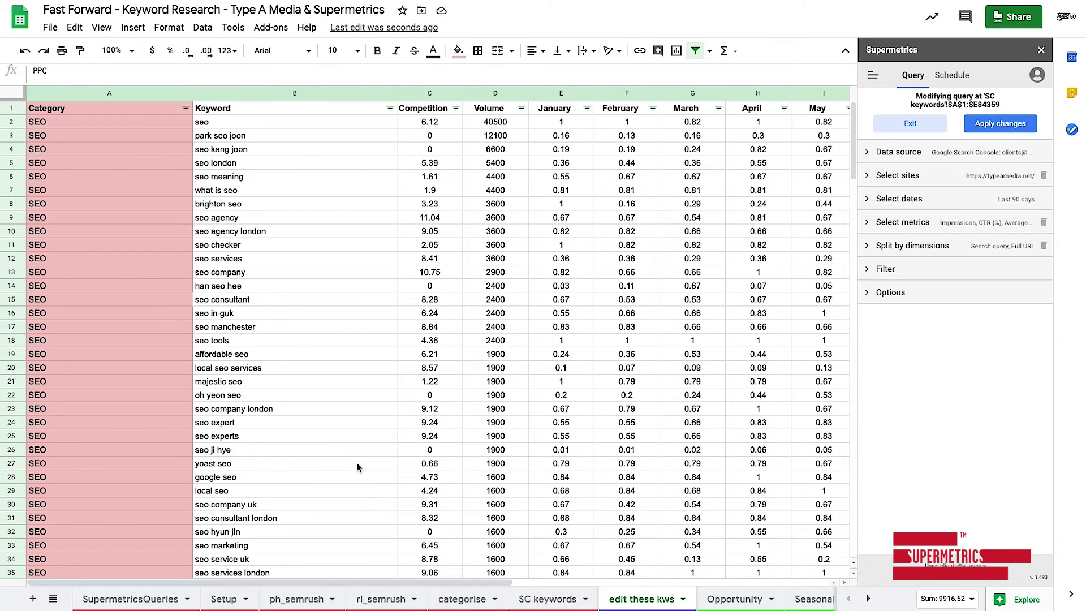
{"action": "left_click", "coordinate": [1042, 51]}
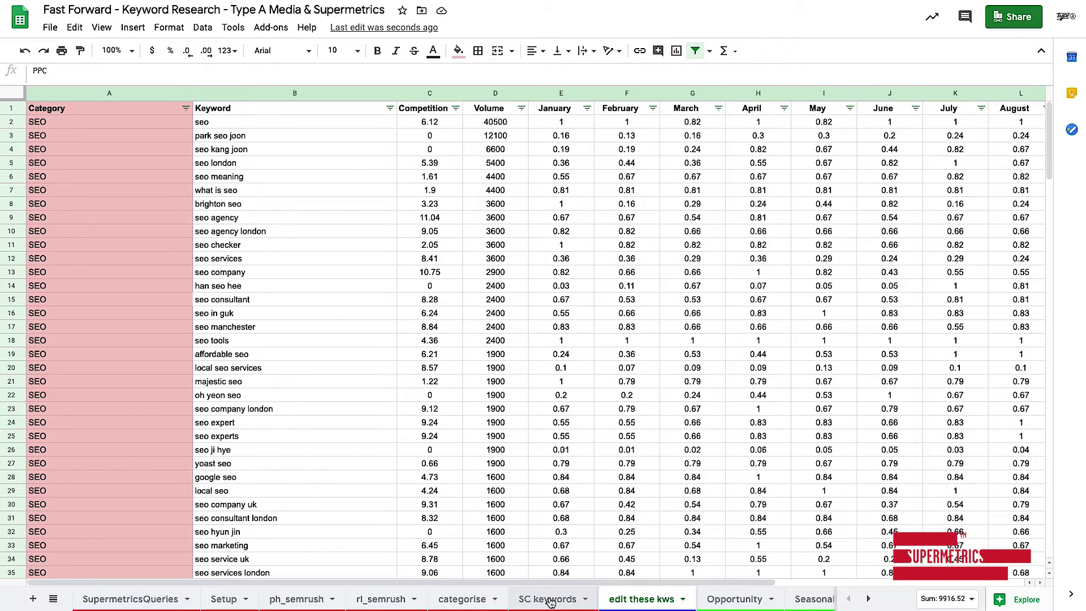
Copy the categorised keyword block from 'categorise' and paste it over the SEO rows at A2.
{"action": "left_click", "coordinate": [464, 601]}
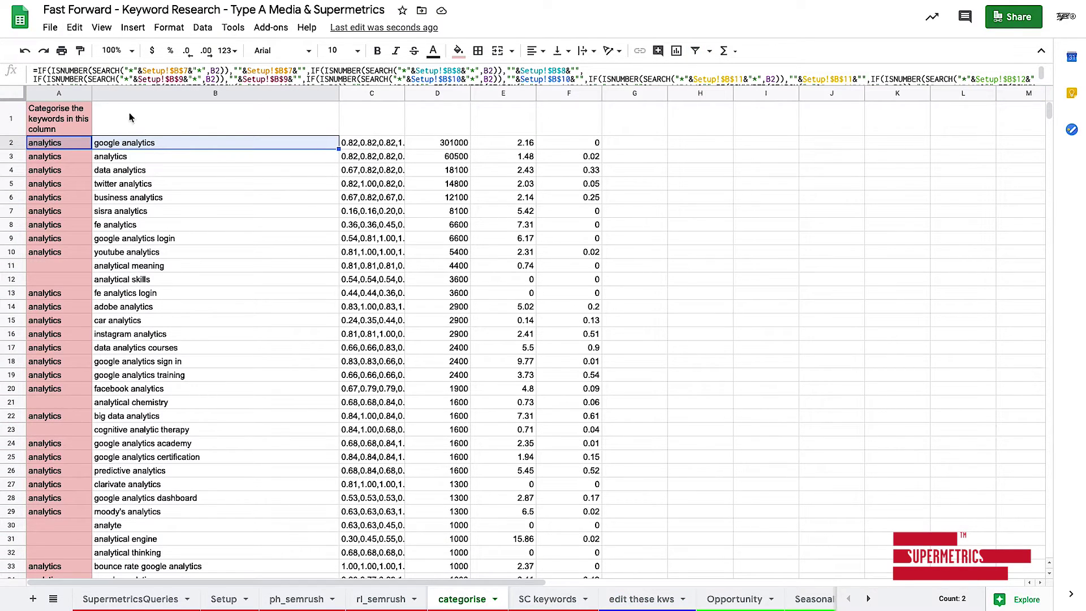
{"action": "left_click_drag", "start_coordinate": [59, 148], "coordinate": [593, 144]}
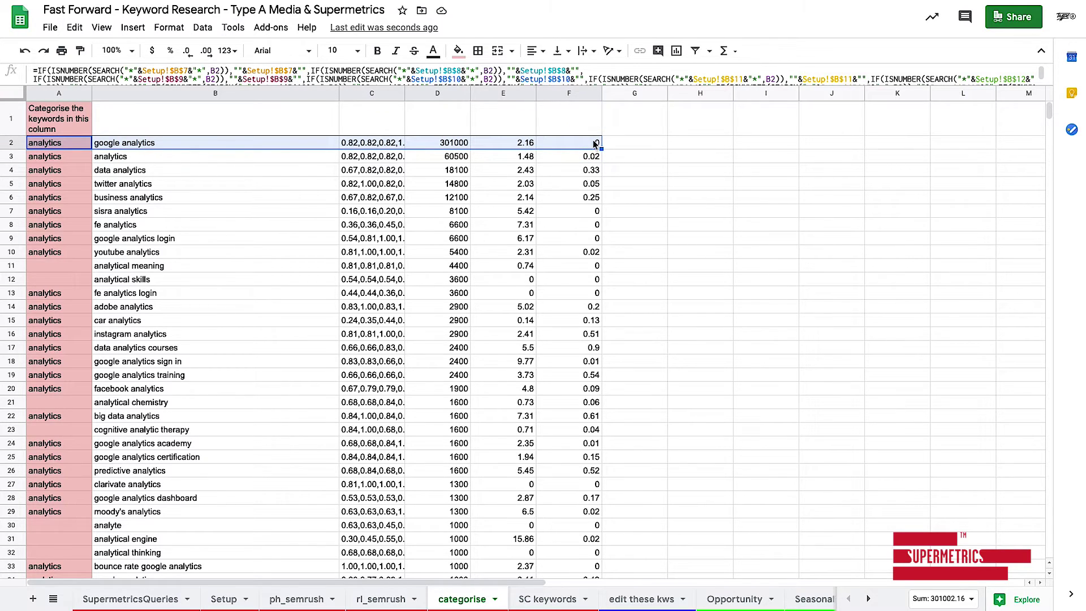
{"action": "key", "text": "ctrl+shift+Down"}
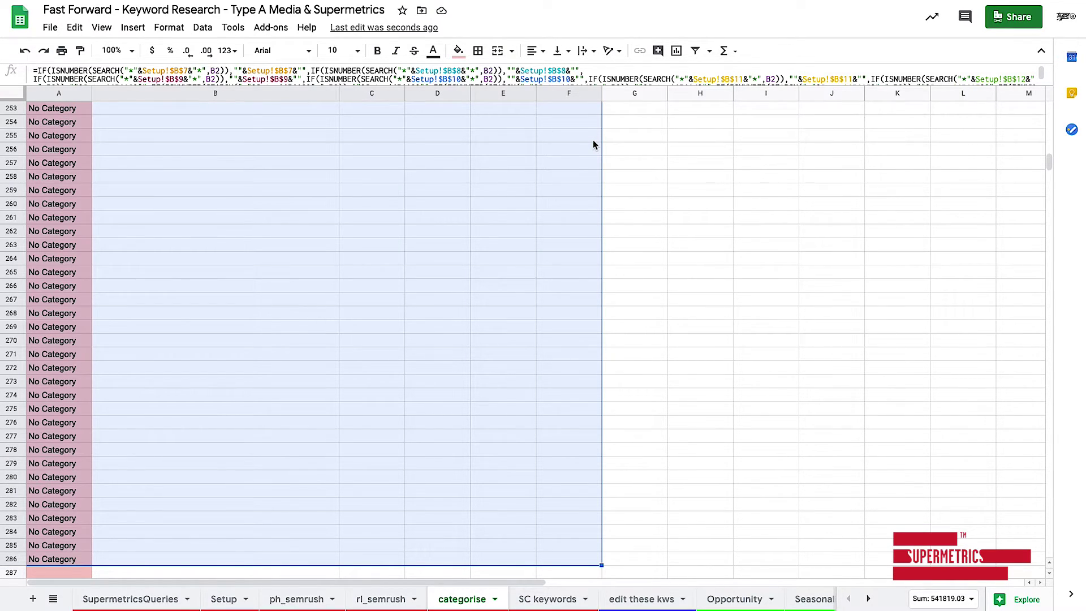
{"action": "key", "text": "ctrl+c"}
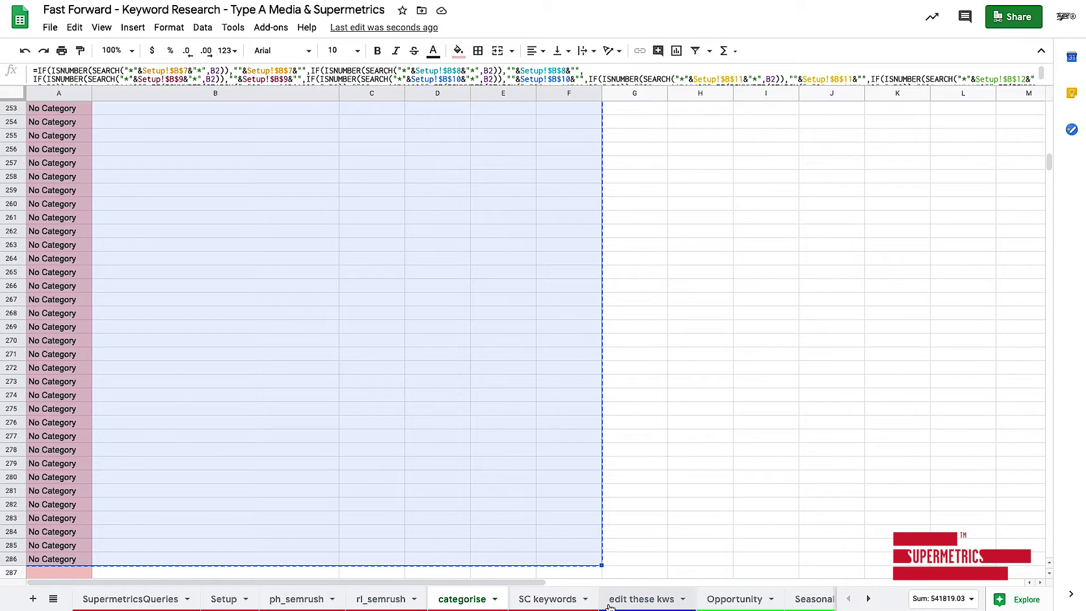
{"action": "left_click", "coordinate": [625, 599]}
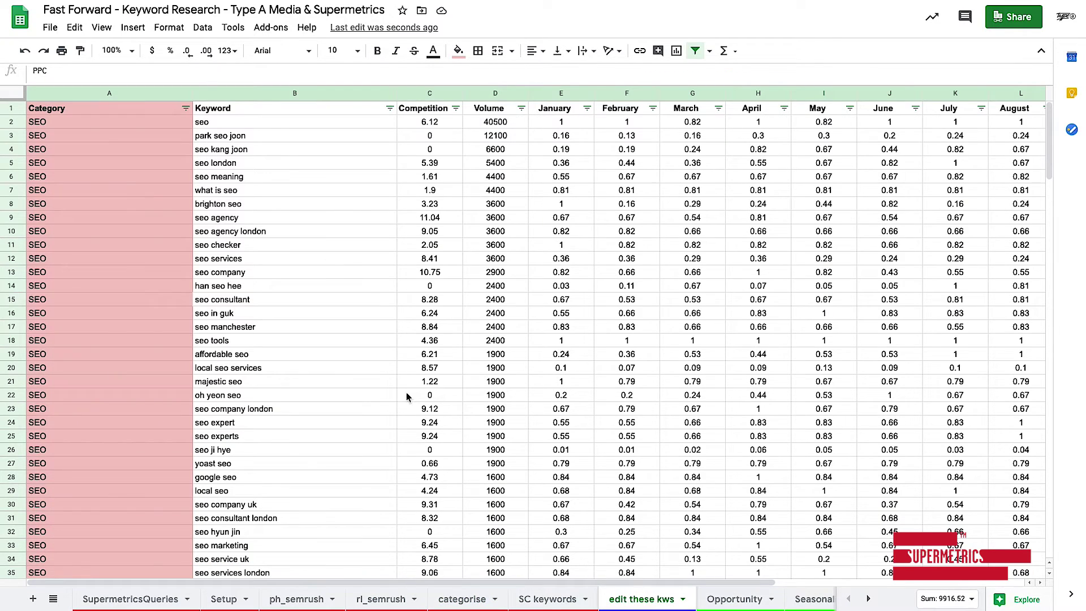
{"action": "left_click", "coordinate": [106, 122]}
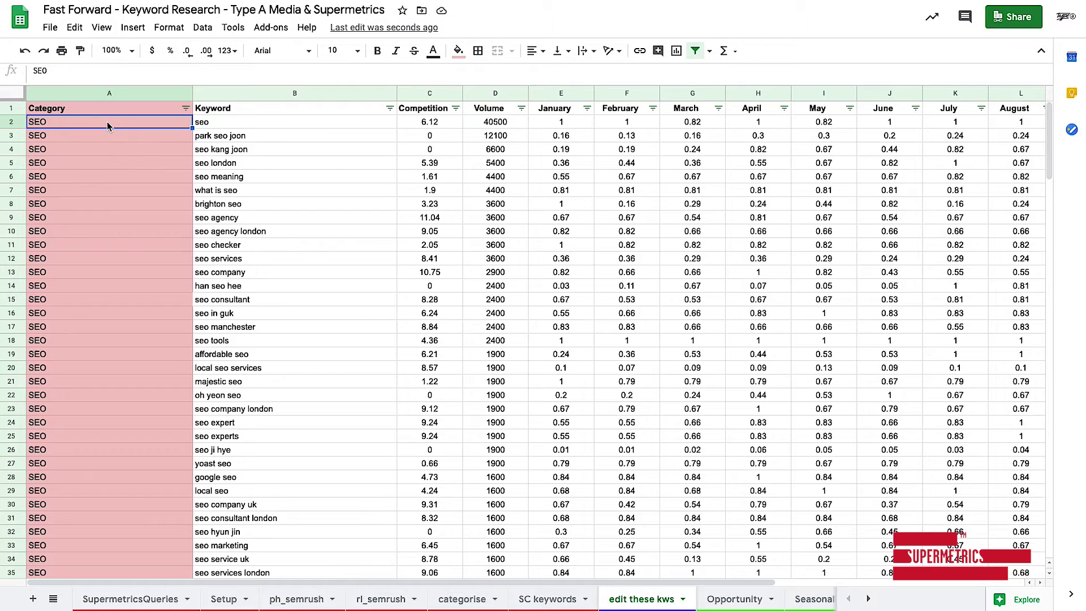
{"action": "key", "text": "ctrl+v"}
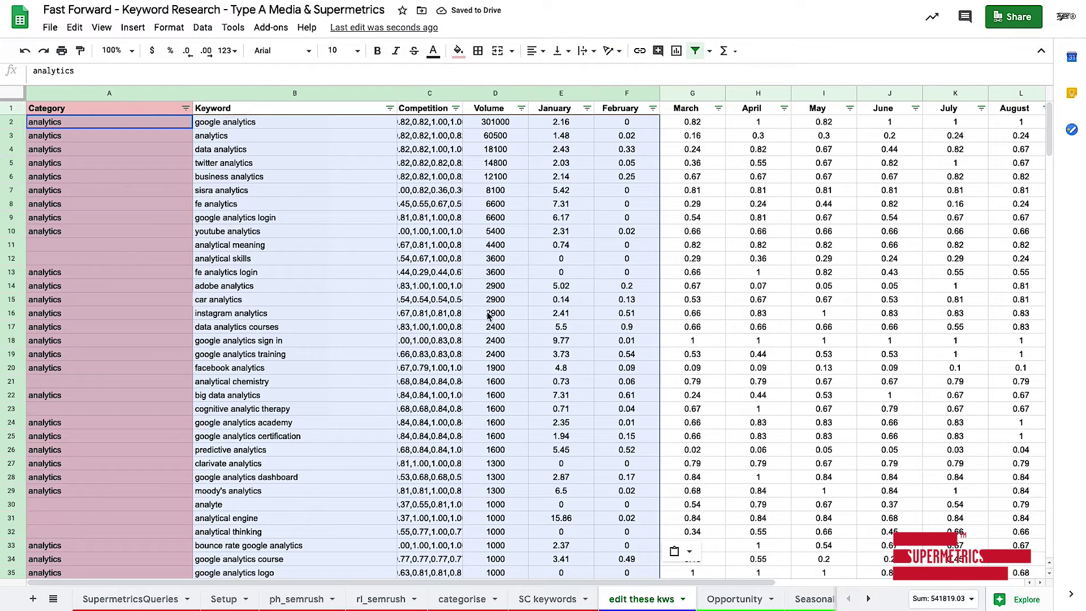
Move the Competition column to sit after Volume.
{"action": "left_click", "coordinate": [416, 126]}
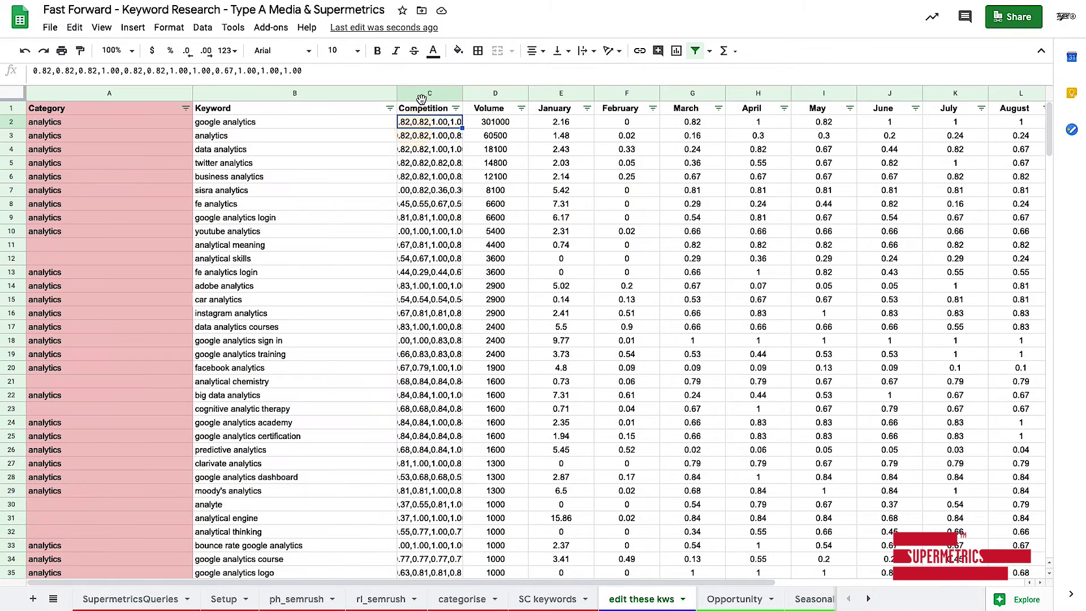
{"action": "left_click", "coordinate": [422, 94]}
{"action": "left_click_drag", "start_coordinate": [422, 93], "coordinate": [524, 92]}
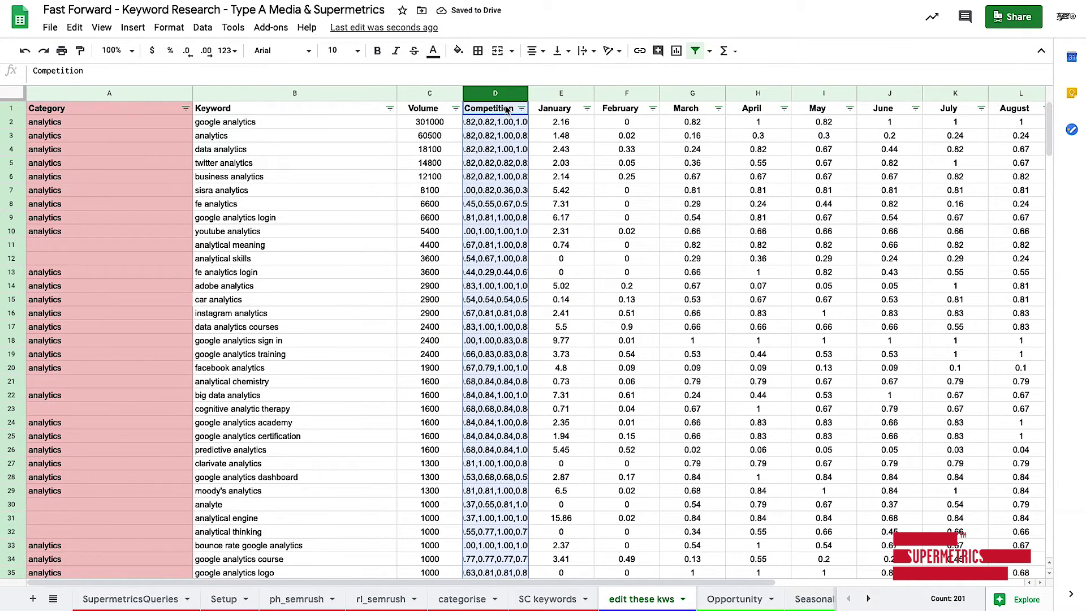
Rename the E1 header to Difficulty and move that column before Competition.
{"action": "left_click", "coordinate": [444, 111]}
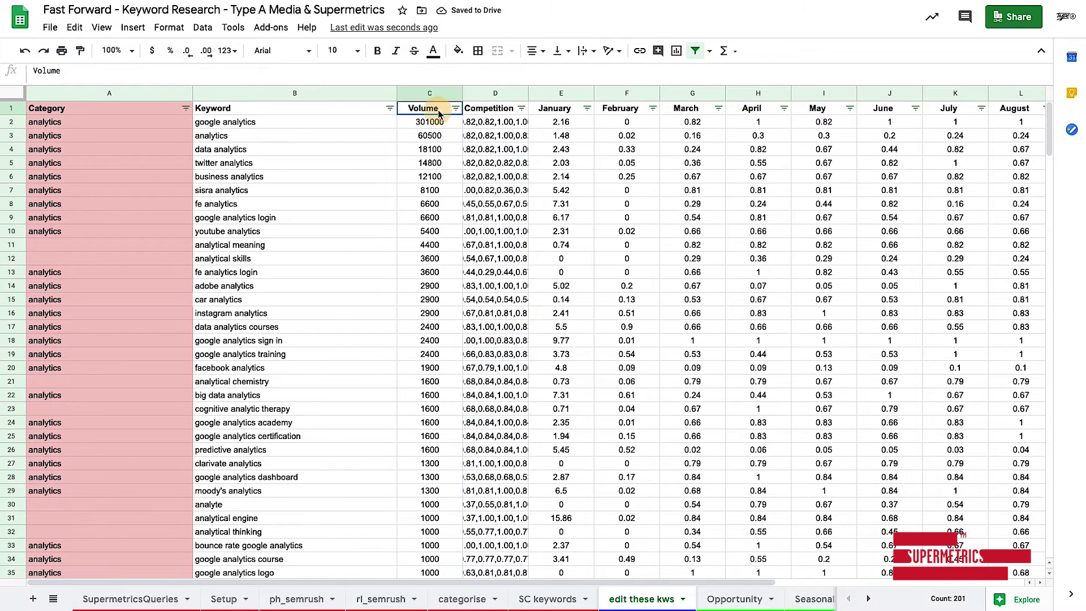
{"action": "left_click", "coordinate": [561, 110]}
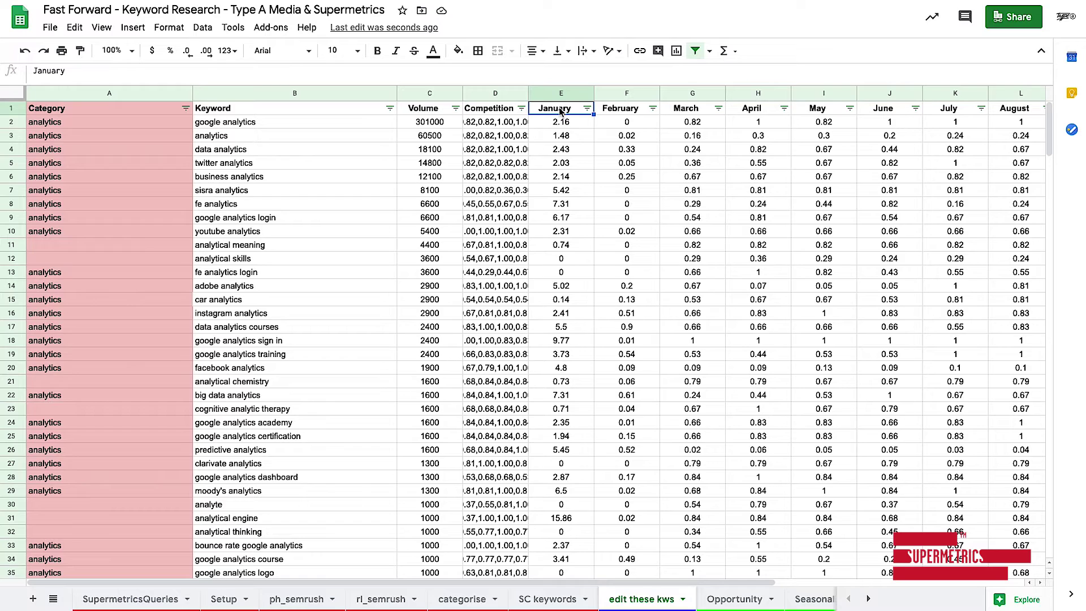
{"action": "type", "text": "Difficulty"}
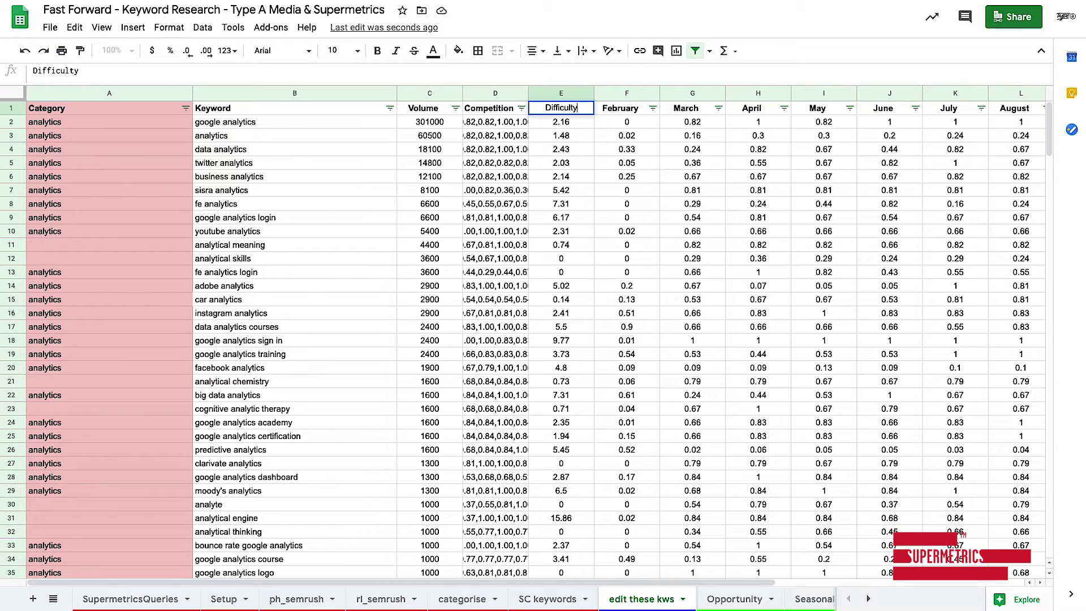
{"action": "key", "text": "Return"}
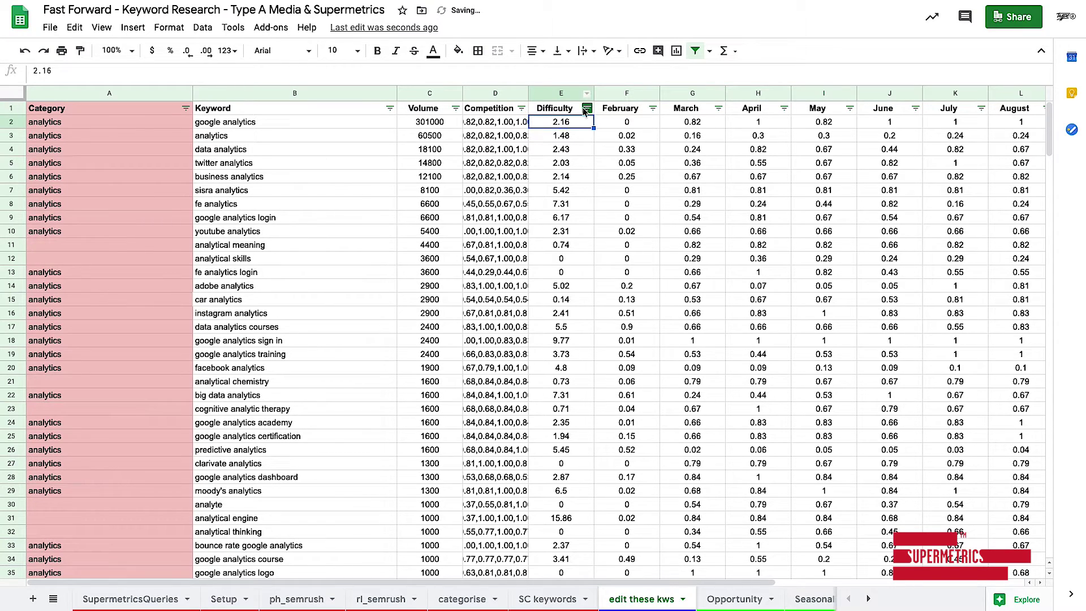
{"action": "left_click_drag", "start_coordinate": [561, 92], "coordinate": [504, 92]}
{"action": "left_click", "coordinate": [553, 88]}
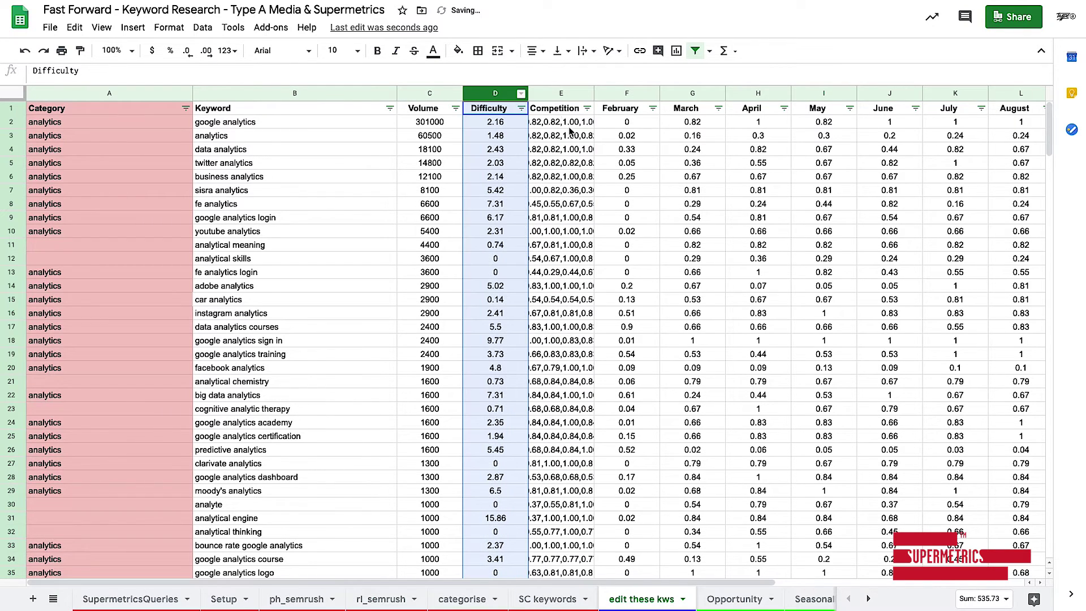
Clear the leftover February–December values from F2 across to column P and down to the last row.
{"action": "left_click", "coordinate": [624, 124]}
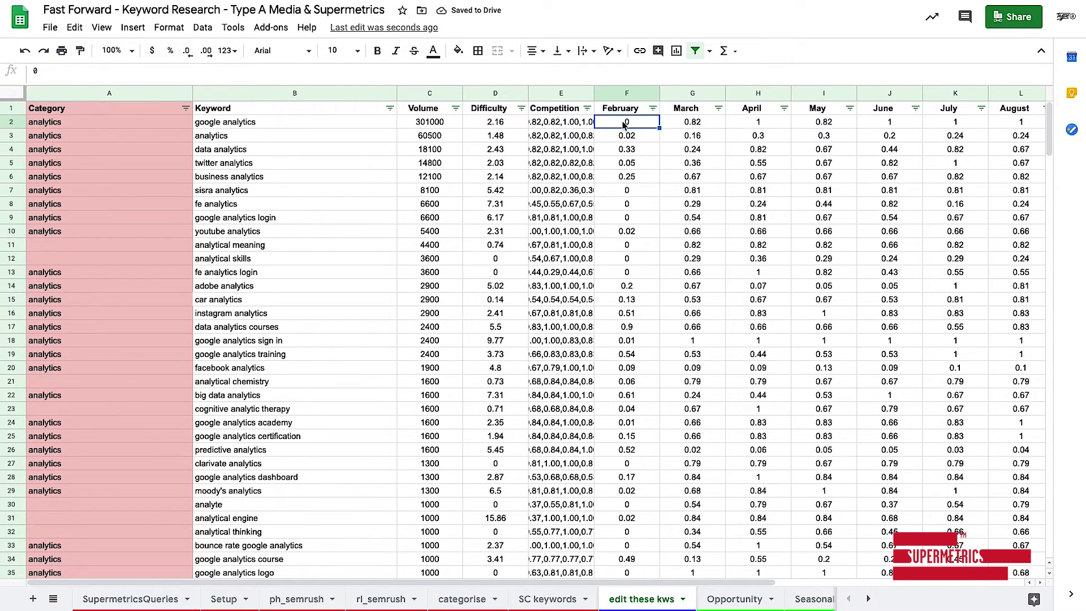
{"action": "key", "text": "ctrl+shift+Right"}
{"action": "key", "text": "ctrl+shift+Down"}
{"action": "key", "text": "ctrl+shift+Down"}
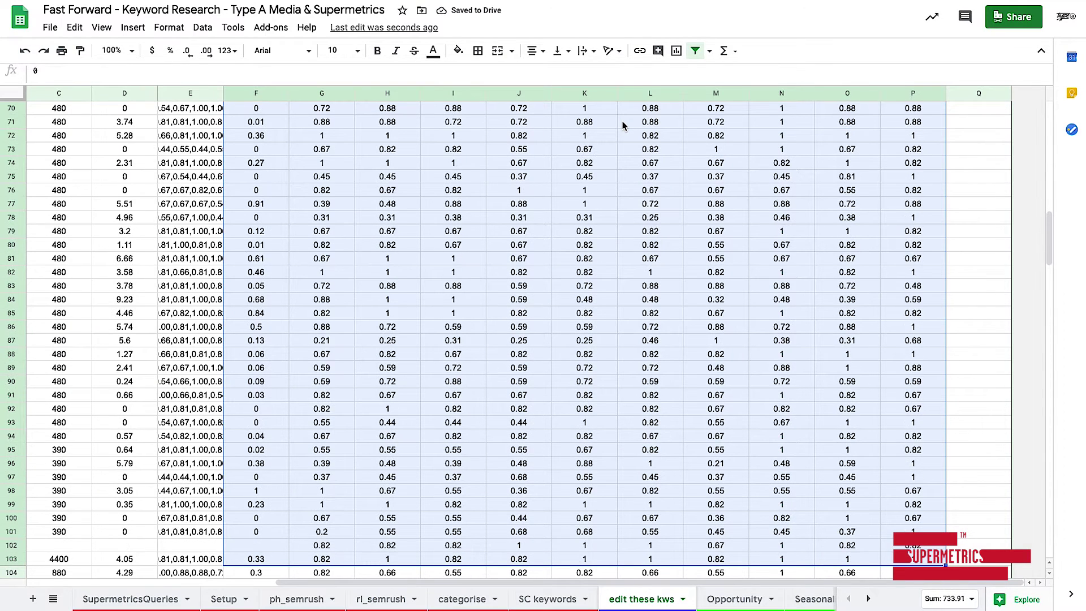
{"action": "key", "text": "ctrl+shift+Down"}
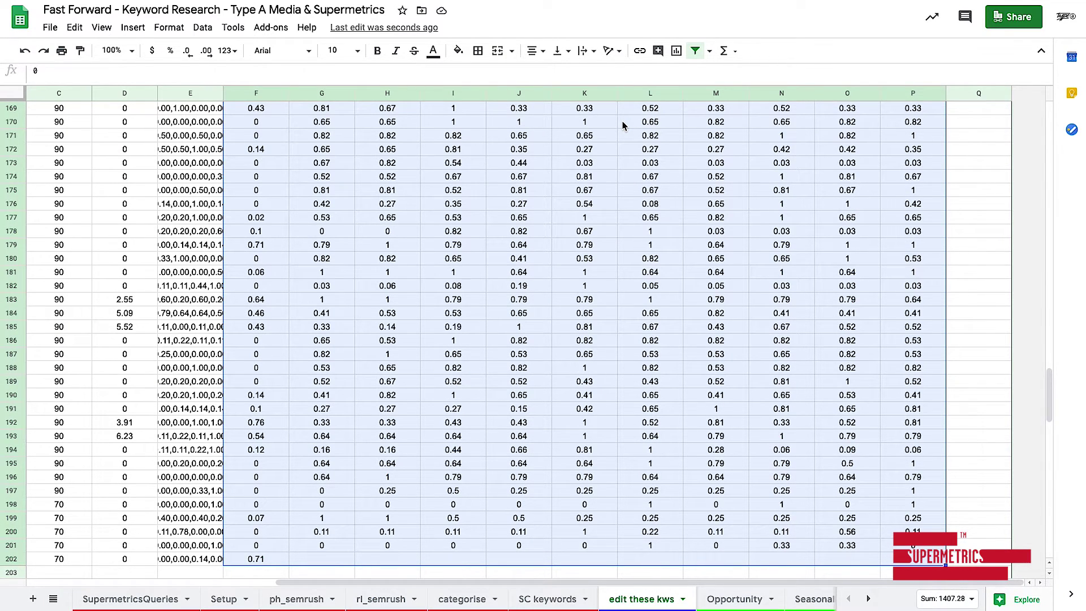
{"action": "key", "text": "Delete"}
{"action": "key", "text": "ctrl+shift+Up"}
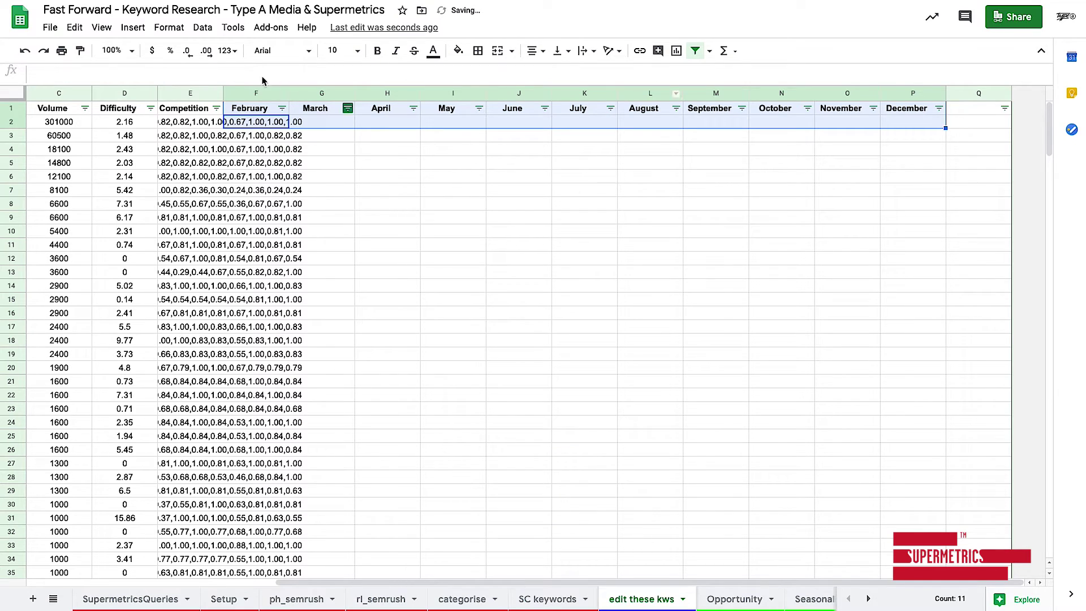
Split the comma-separated Competition column into separate columns with Data > Split text to columns.
{"action": "left_click", "coordinate": [198, 94]}
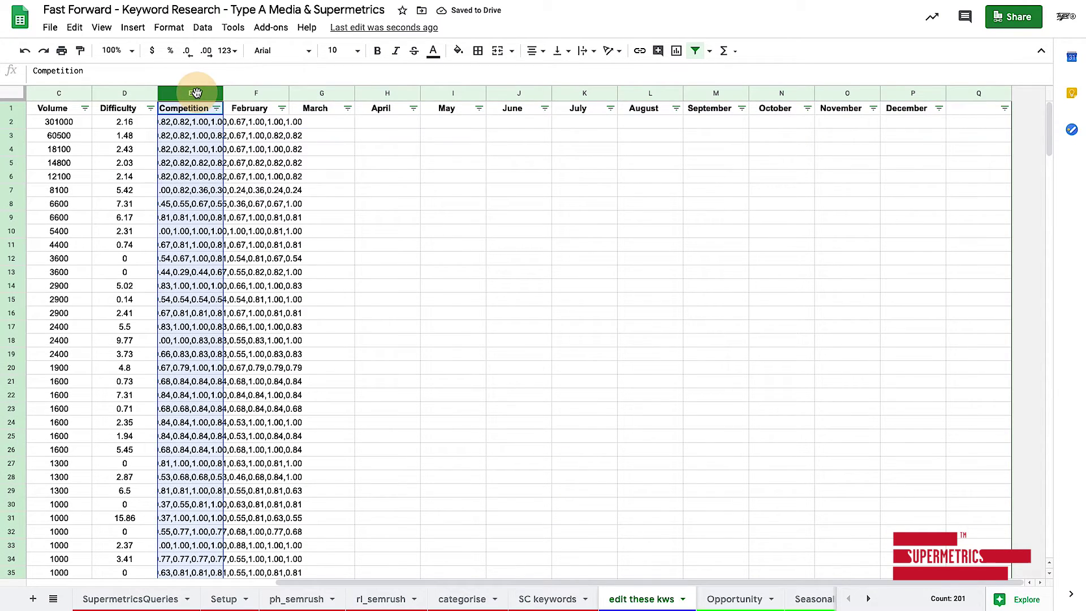
{"action": "left_click", "coordinate": [203, 27]}
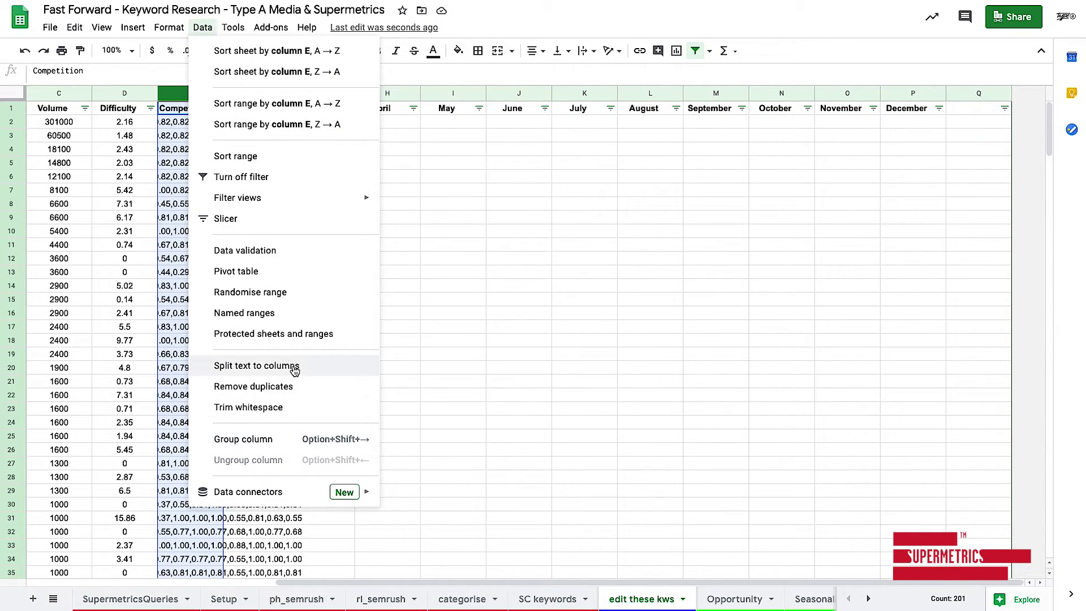
{"action": "left_click", "coordinate": [293, 367]}
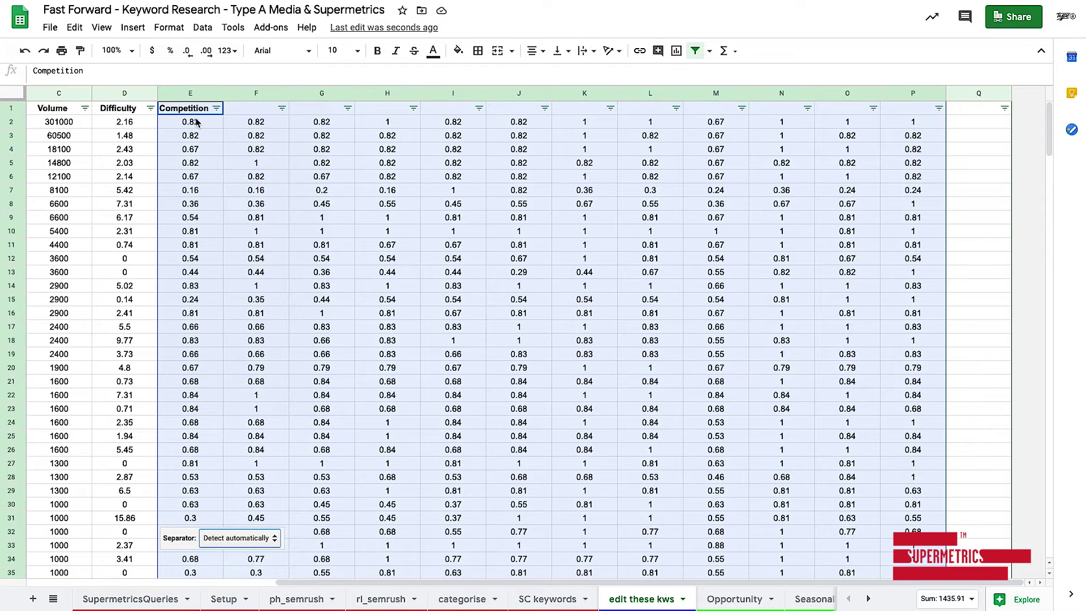
Head column E 'January' and fill the following month names across the headers.
{"action": "left_click", "coordinate": [196, 111]}
{"action": "double_click", "coordinate": [195, 108]}
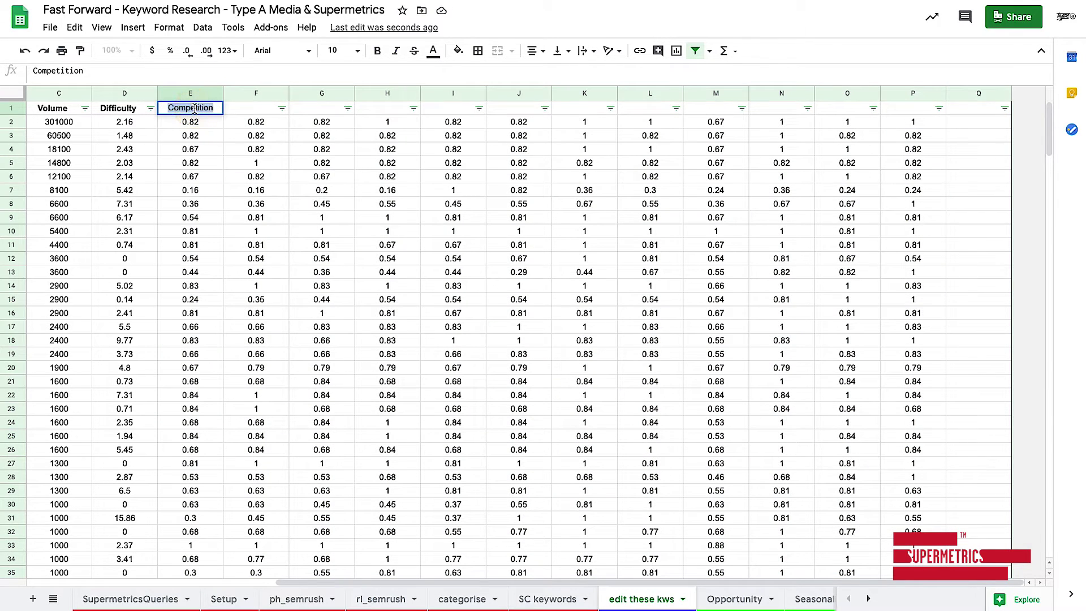
{"action": "type", "text": "January"}
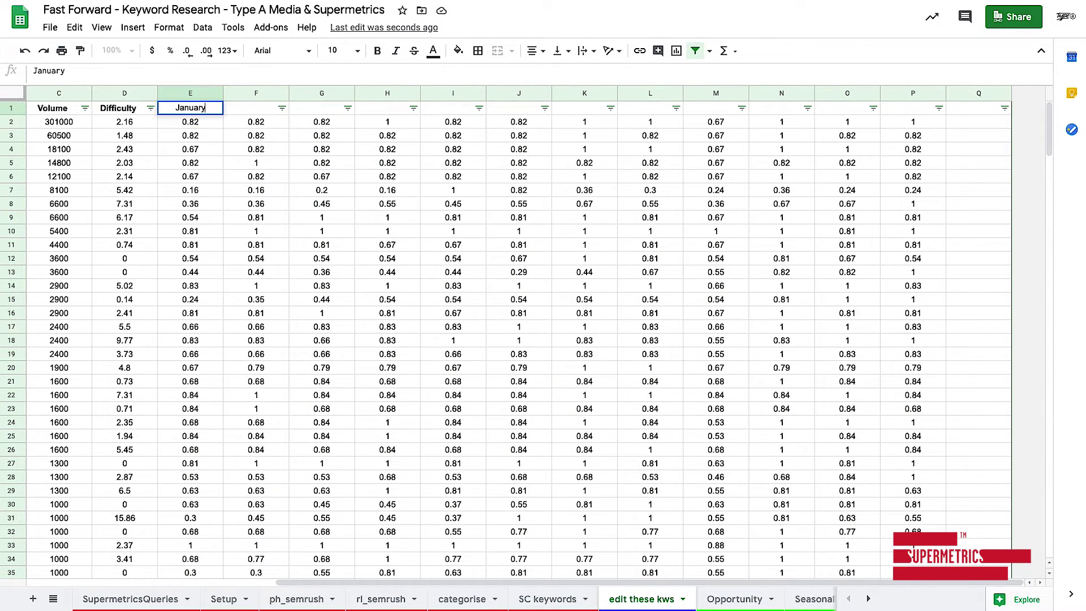
{"action": "key", "text": "Return"}
{"action": "left_click", "coordinate": [197, 110]}
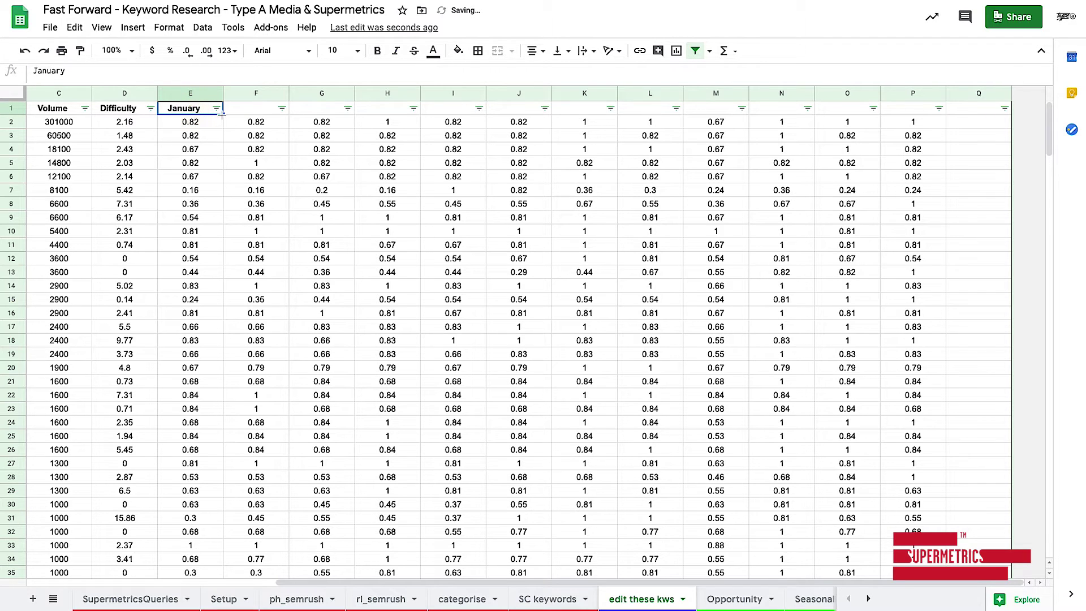
{"action": "left_click_drag", "start_coordinate": [223, 114], "coordinate": [941, 110]}
{"action": "scroll", "coordinate": [897, 333], "scroll_direction": "left", "scroll_amount": 5}
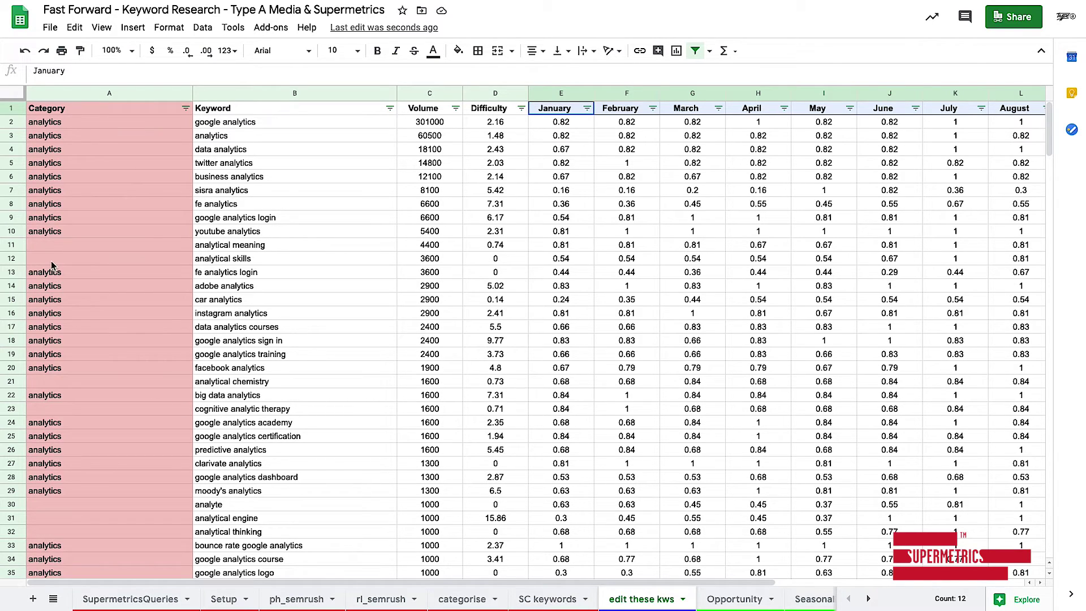
Filter the Category column to show only (Blanks) and No Category rows.
{"action": "left_click_drag", "start_coordinate": [51, 261], "coordinate": [51, 245]}
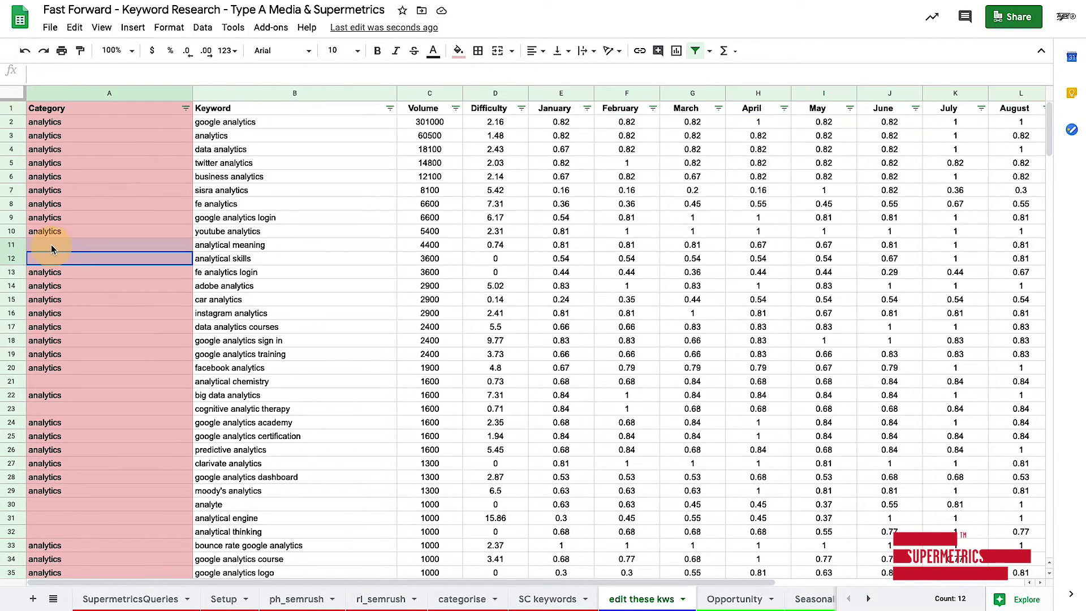
{"action": "left_click", "coordinate": [185, 108]}
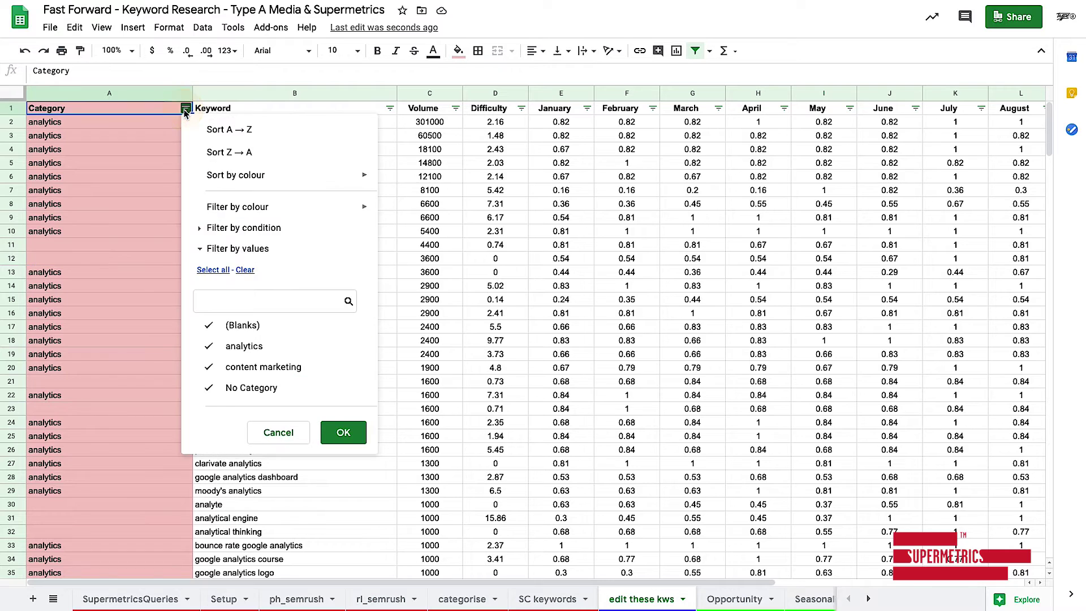
{"action": "left_click", "coordinate": [245, 270]}
{"action": "left_click", "coordinate": [250, 327]}
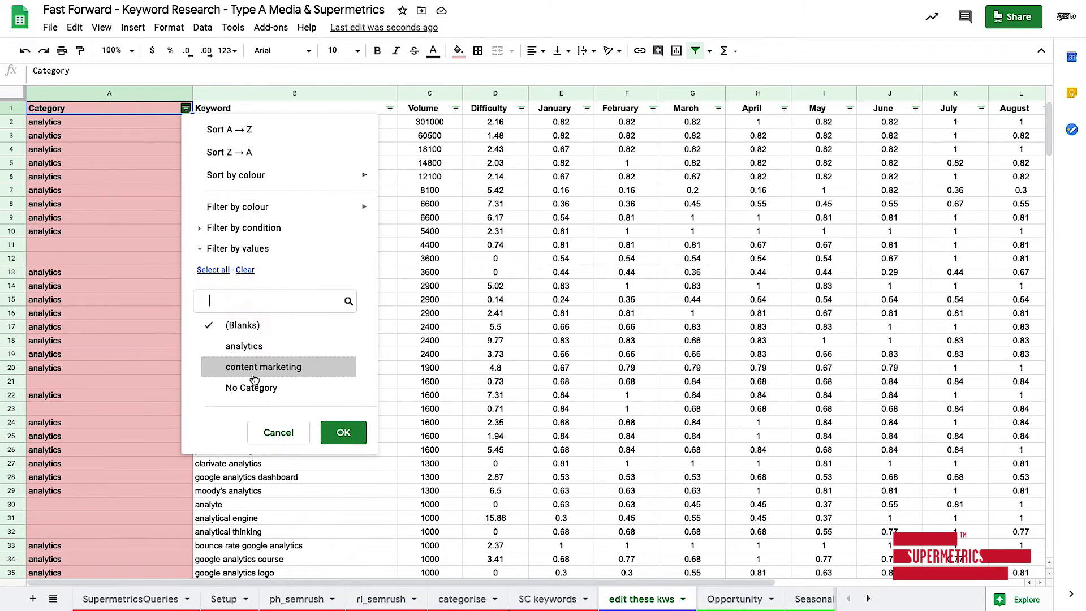
{"action": "left_click", "coordinate": [249, 388]}
{"action": "left_click", "coordinate": [342, 432]}
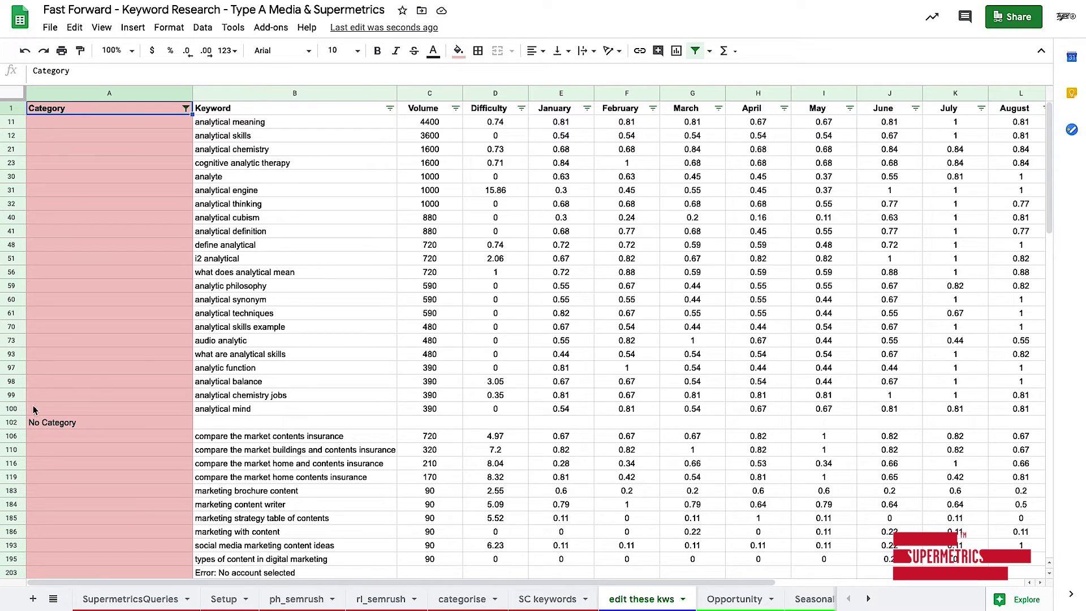
Delete the filtered uncategorised rows, first rows 11–100, then rows 80–264.
{"action": "left_click_drag", "start_coordinate": [17, 409], "coordinate": [14, 121]}
{"action": "right_click", "coordinate": [13, 134]}
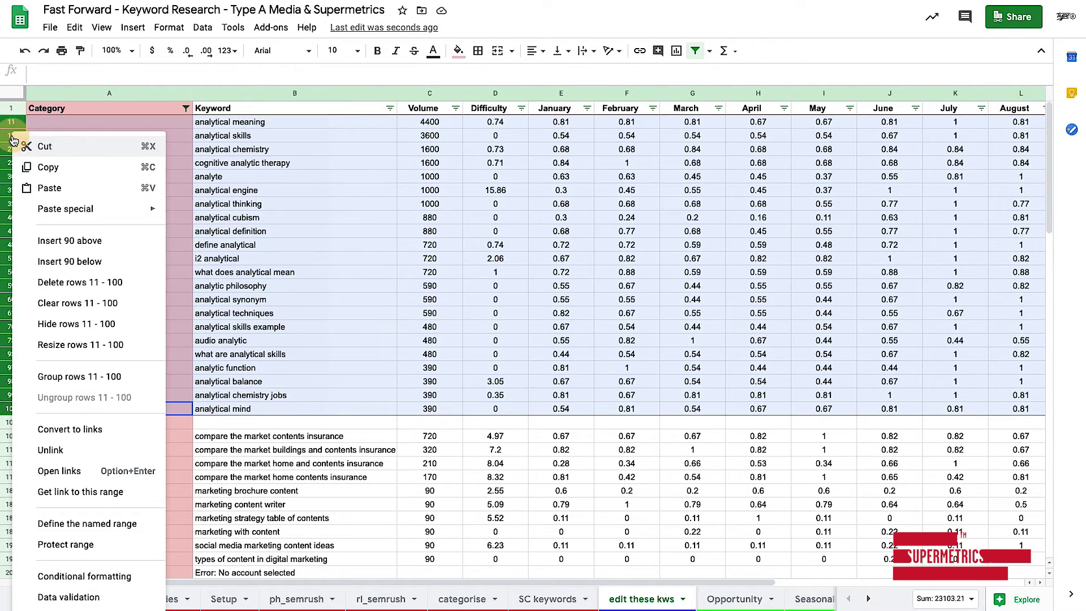
{"action": "left_click", "coordinate": [68, 281]}
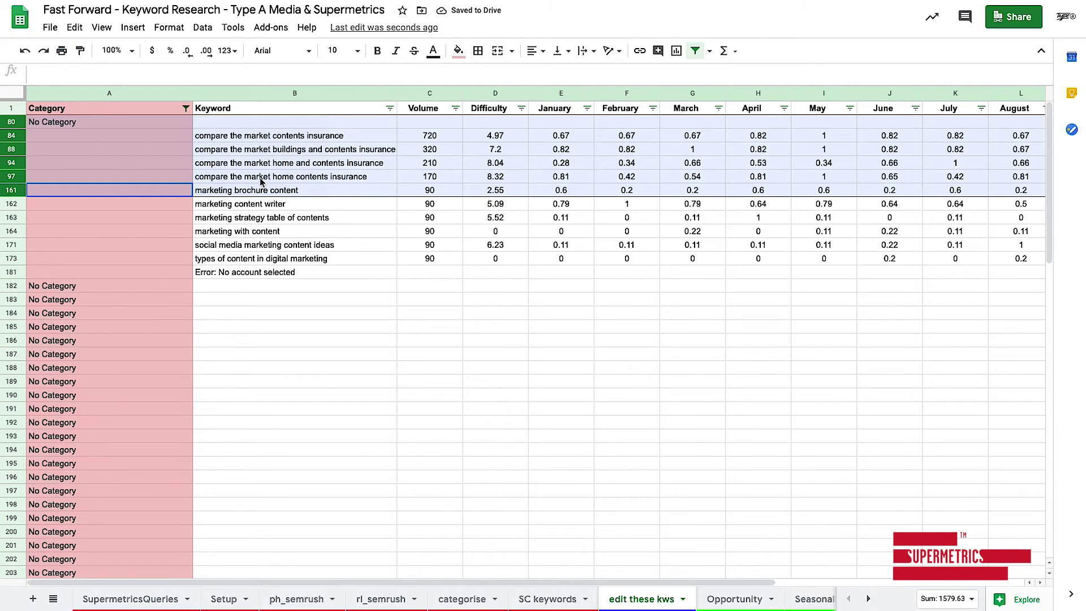
{"action": "left_click", "coordinate": [62, 149]}
{"action": "left_click", "coordinate": [11, 122]}
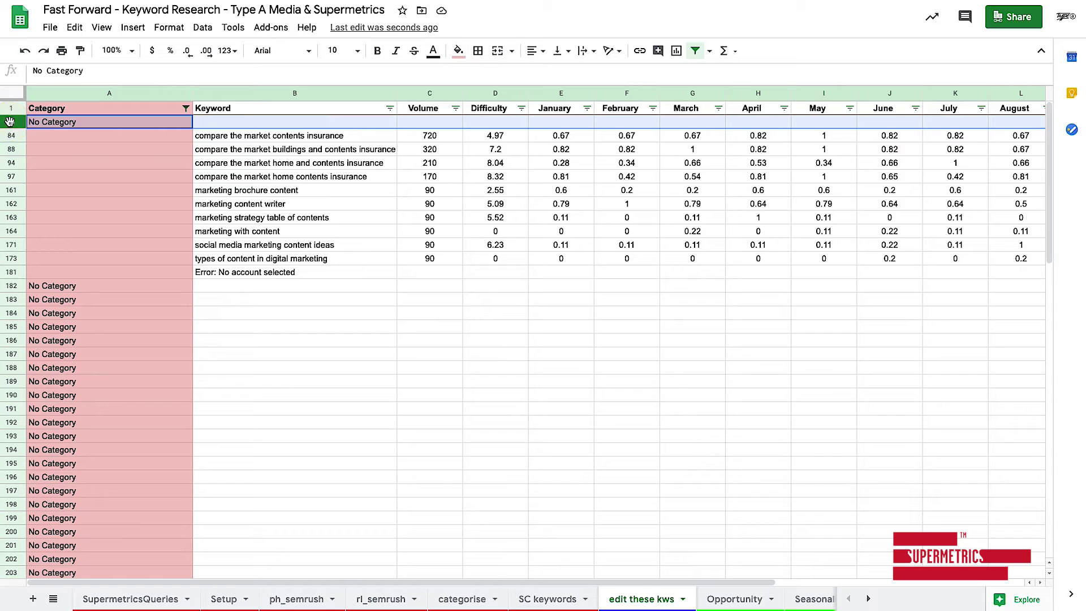
{"action": "key", "text": "ctrl+shift+Down"}
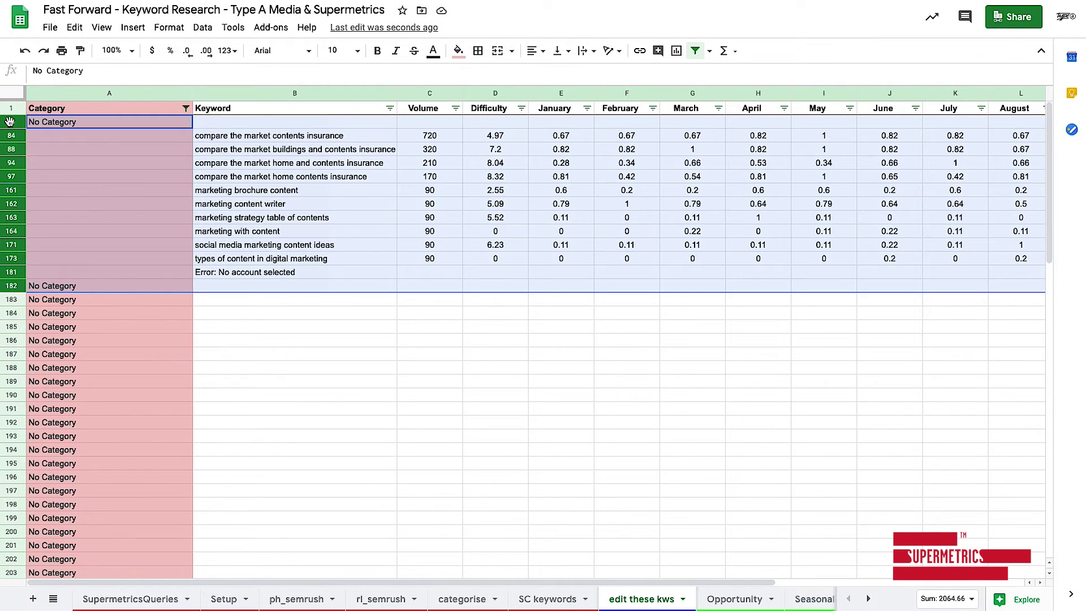
{"action": "key", "text": "ctrl+shift+Down"}
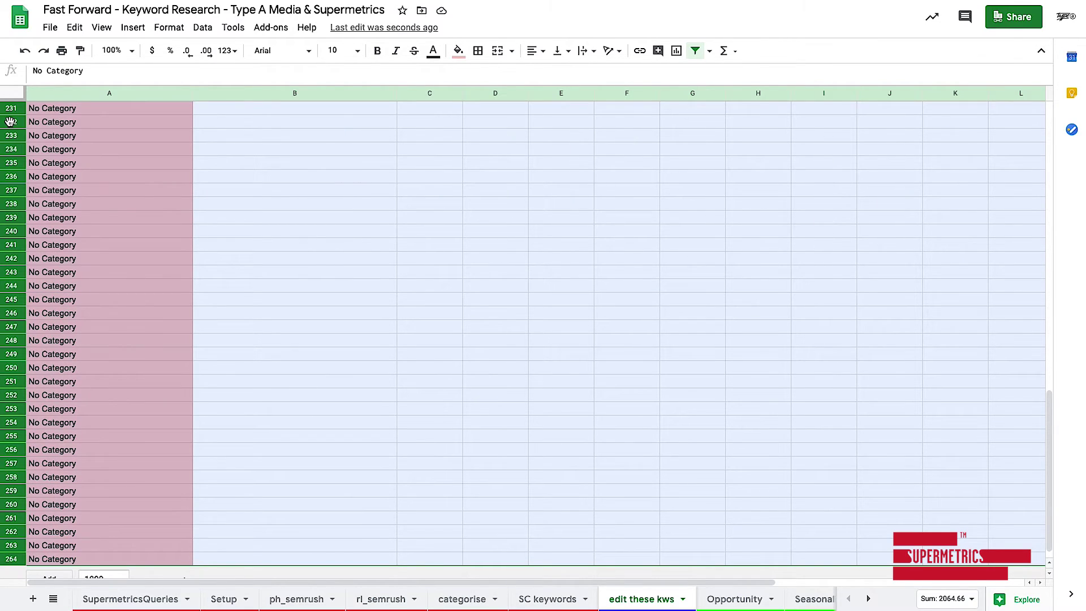
{"action": "right_click", "coordinate": [12, 291]}
{"action": "left_click", "coordinate": [70, 286]}
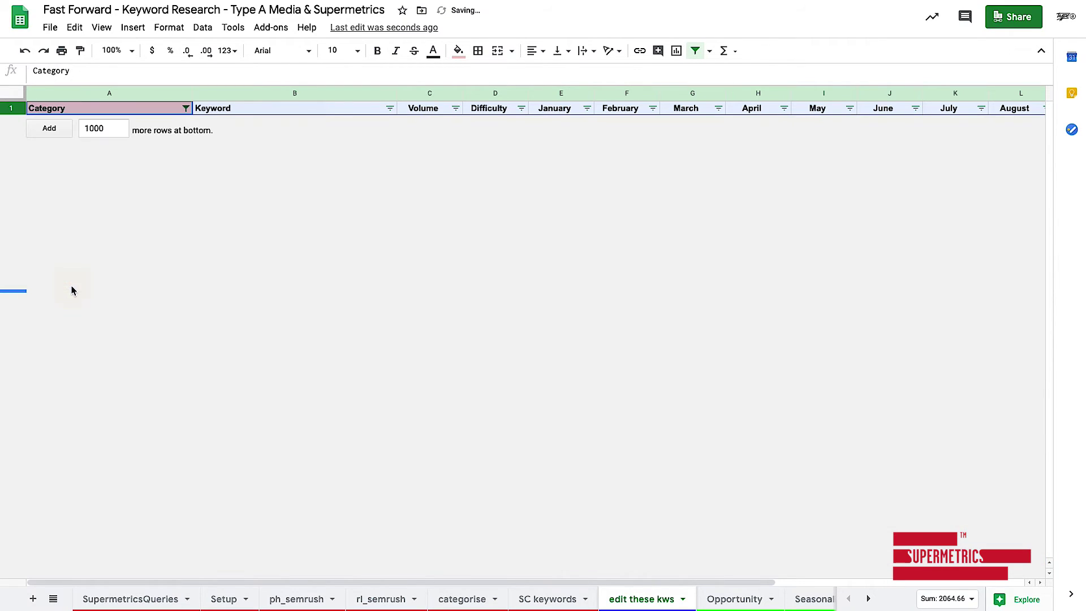
Reset the Category filter to show both analytics and content marketing rows.
{"action": "left_click", "coordinate": [186, 108]}
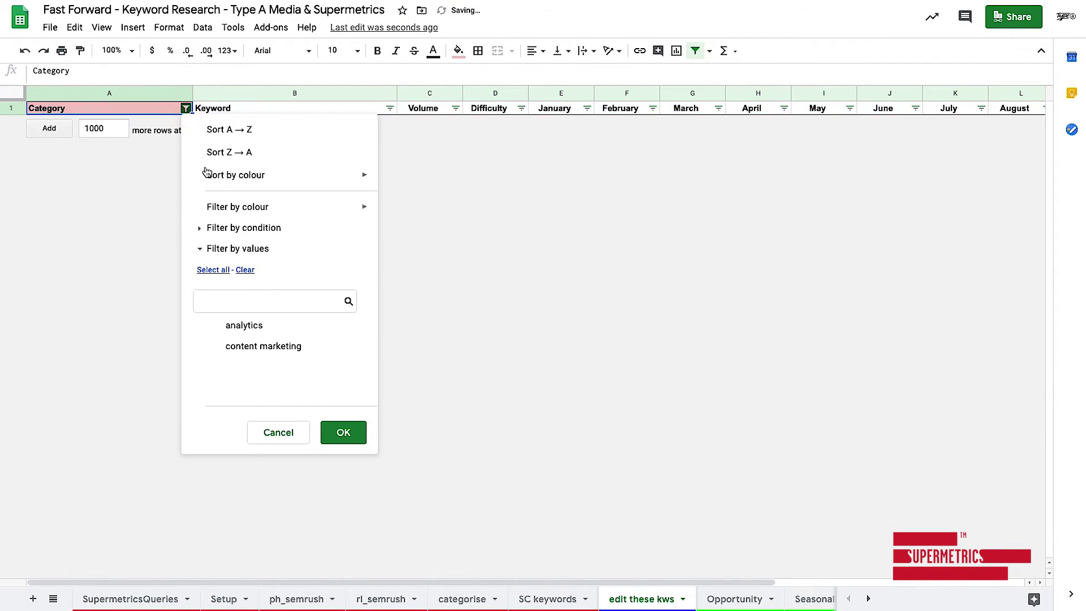
{"action": "left_click", "coordinate": [214, 269]}
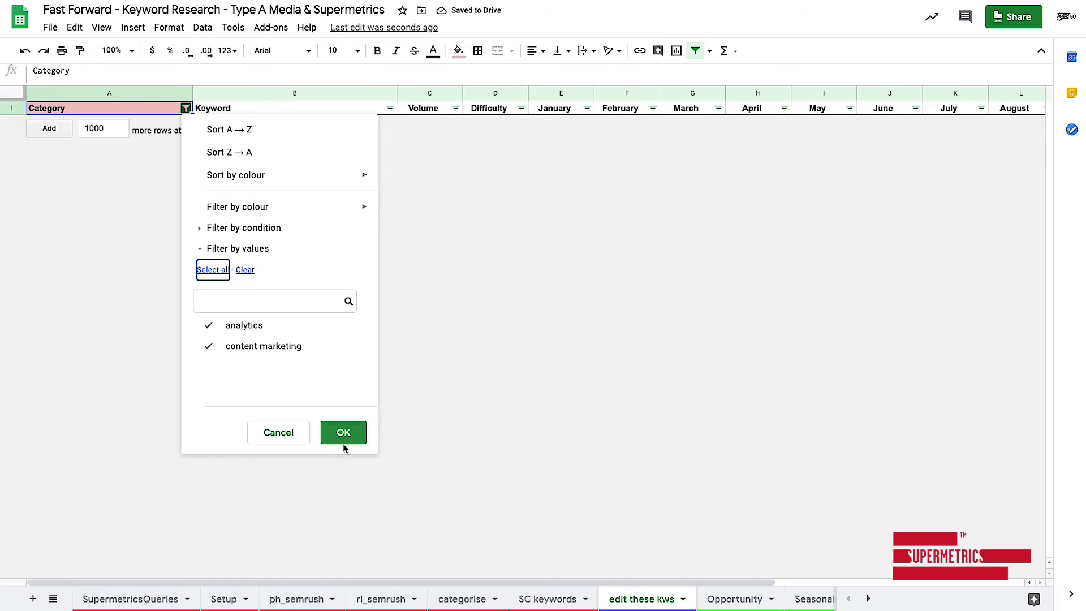
{"action": "left_click", "coordinate": [343, 432]}
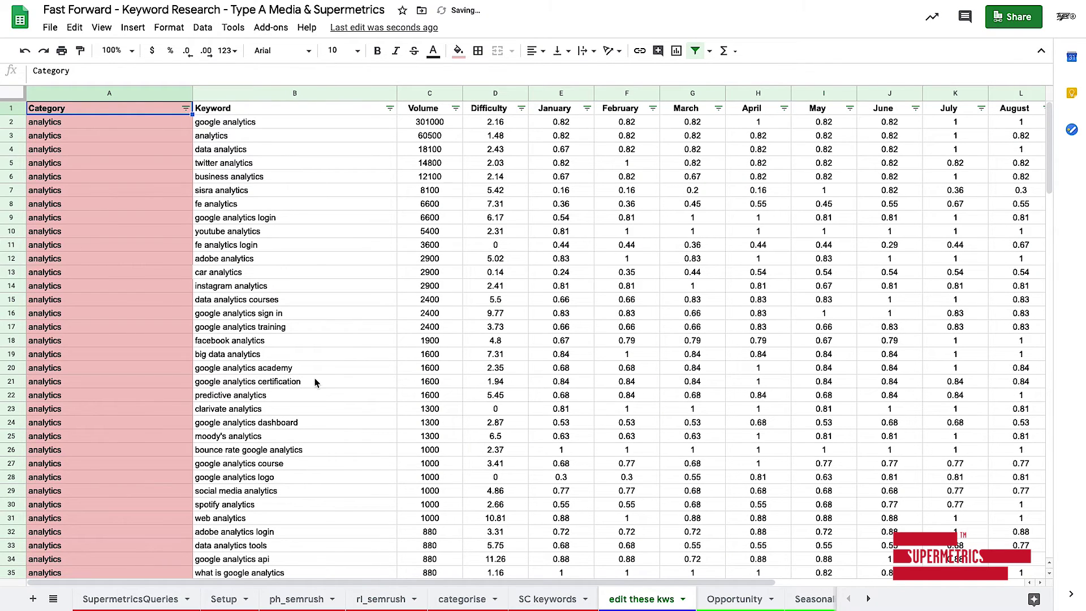
On the Opportunity sheet, review the pivot summary's difficulty and monthly searches for analytics and content marketing.
{"action": "left_click", "coordinate": [741, 599]}
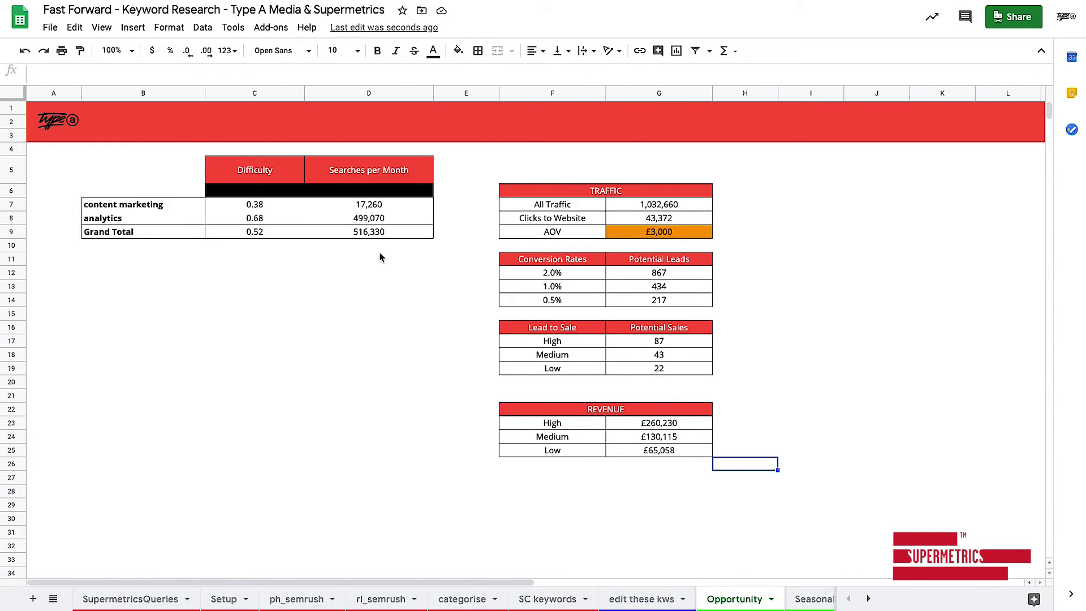
{"action": "left_click", "coordinate": [122, 209]}
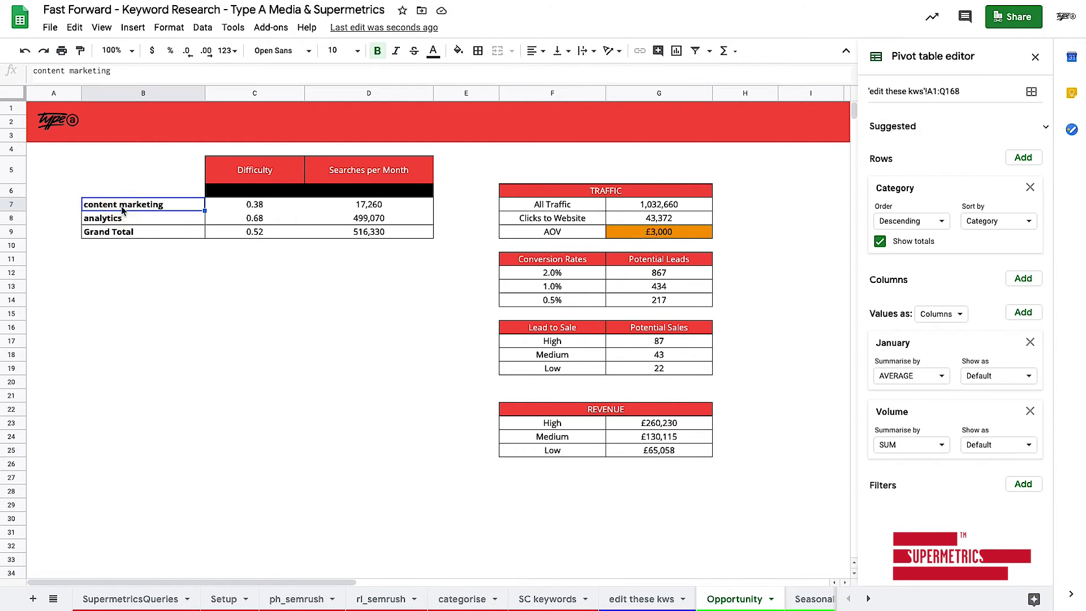
{"action": "left_click", "coordinate": [121, 222]}
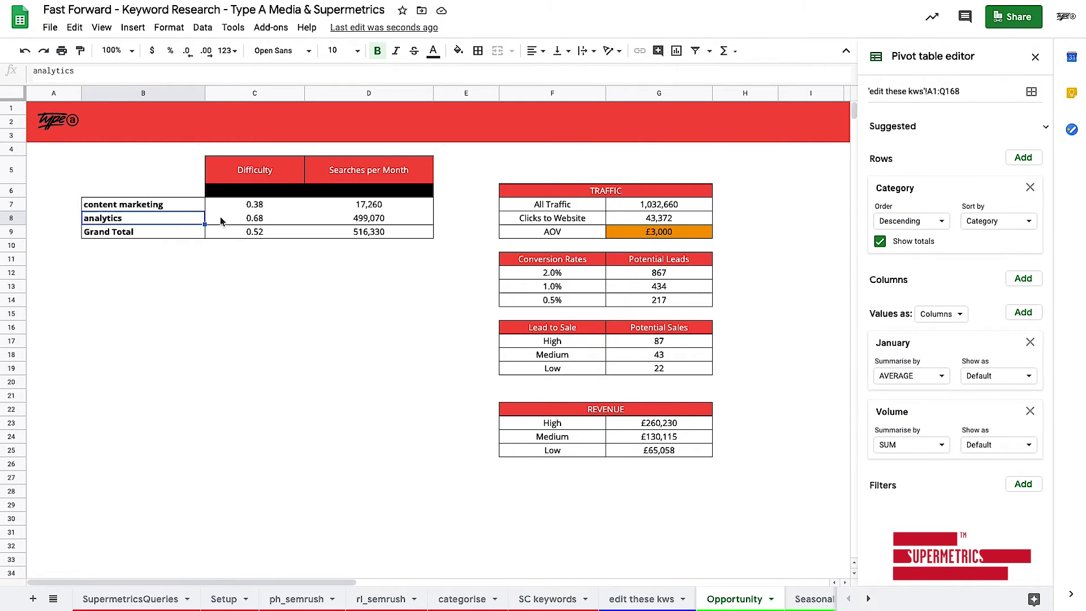
{"action": "left_click_drag", "start_coordinate": [260, 223], "coordinate": [260, 208]}
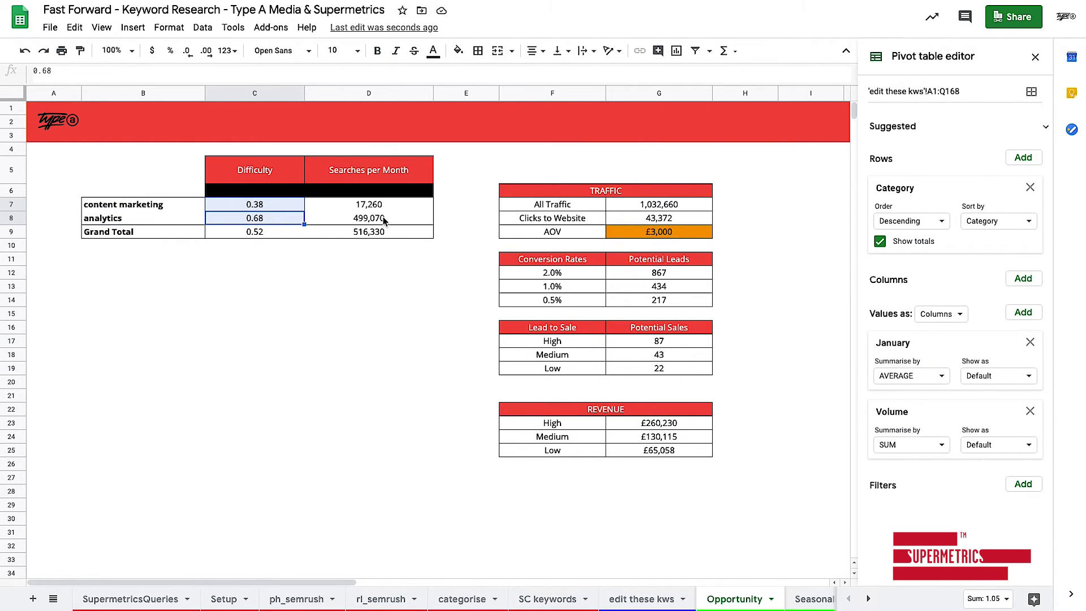
{"action": "left_click_drag", "start_coordinate": [383, 220], "coordinate": [376, 206]}
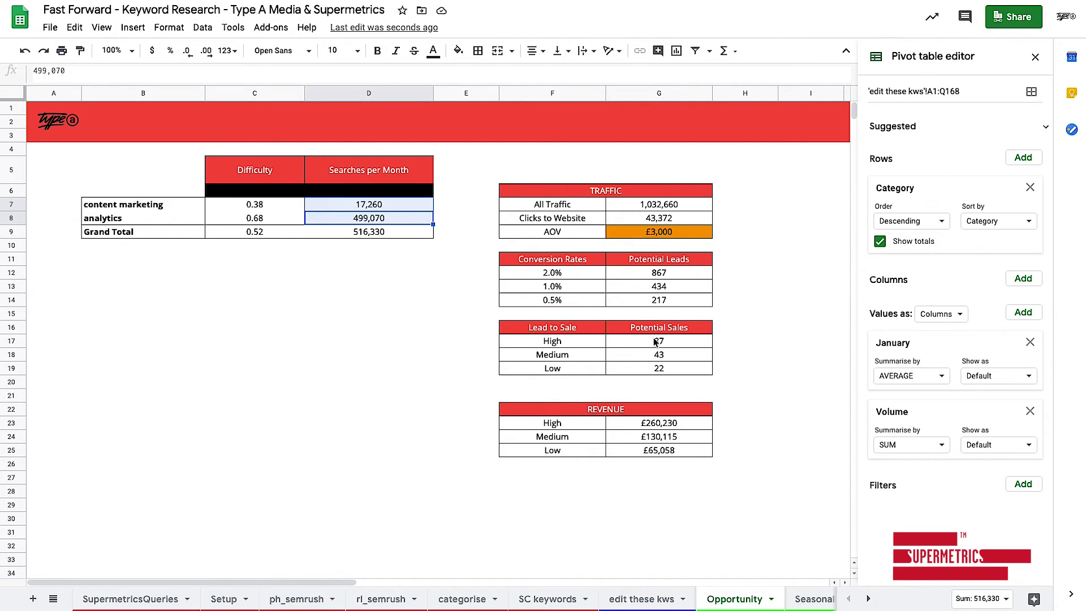
Set the Seasonality sheet's category dropdown to analytics and dismiss the invalid-input warning.
{"action": "left_click", "coordinate": [815, 598]}
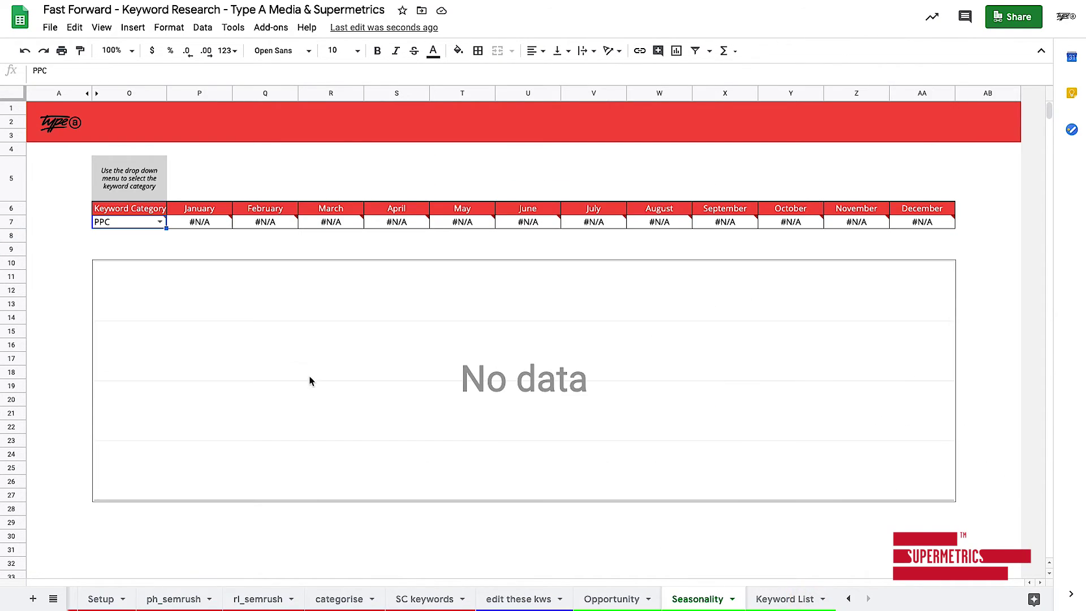
{"action": "left_click", "coordinate": [160, 222]}
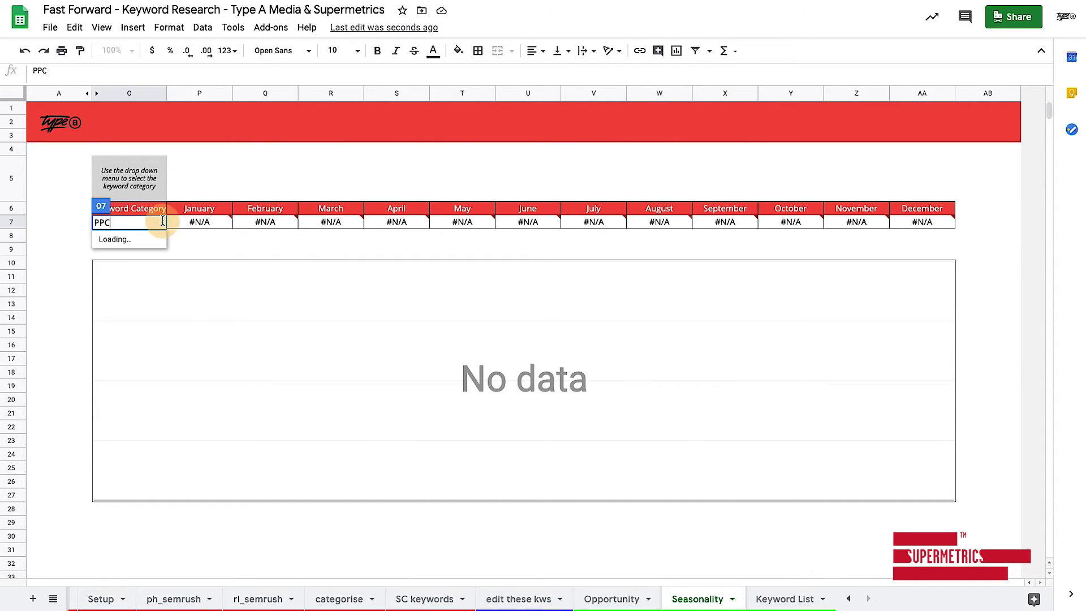
{"action": "left_click", "coordinate": [147, 242]}
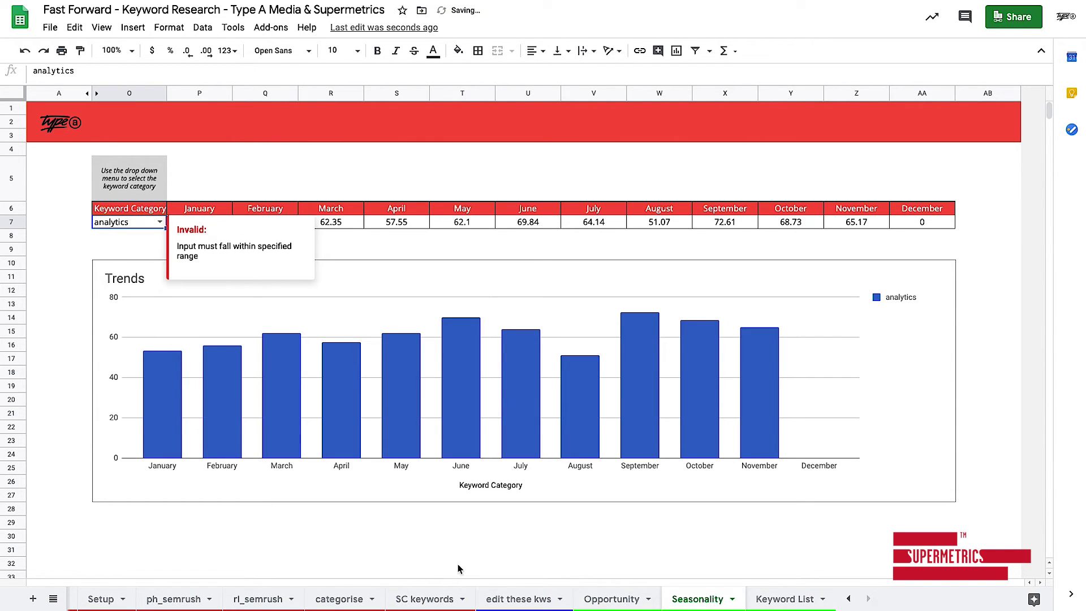
{"action": "left_click", "coordinate": [458, 566]}
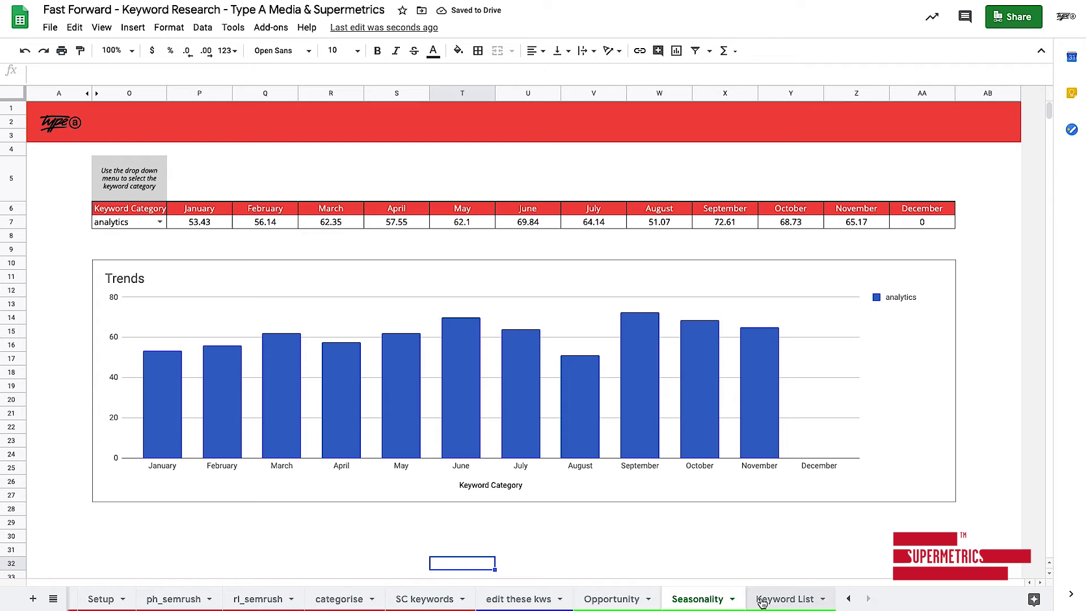
On Keyword List, choose analytics in B8, check the F22 landing page formula, then switch to content marketing.
{"action": "left_click", "coordinate": [781, 599]}
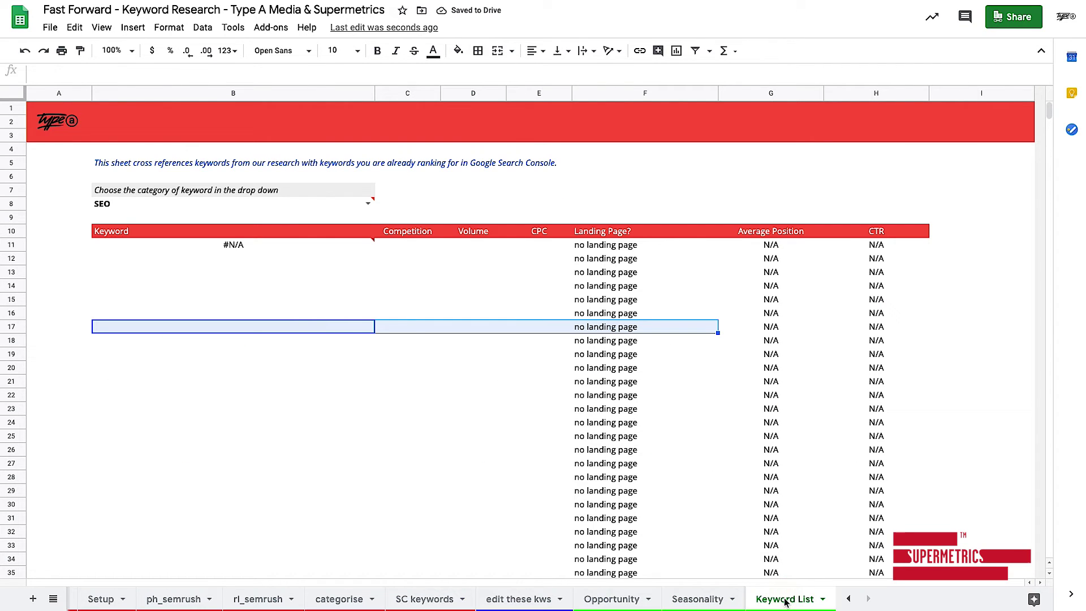
{"action": "left_click", "coordinate": [169, 208]}
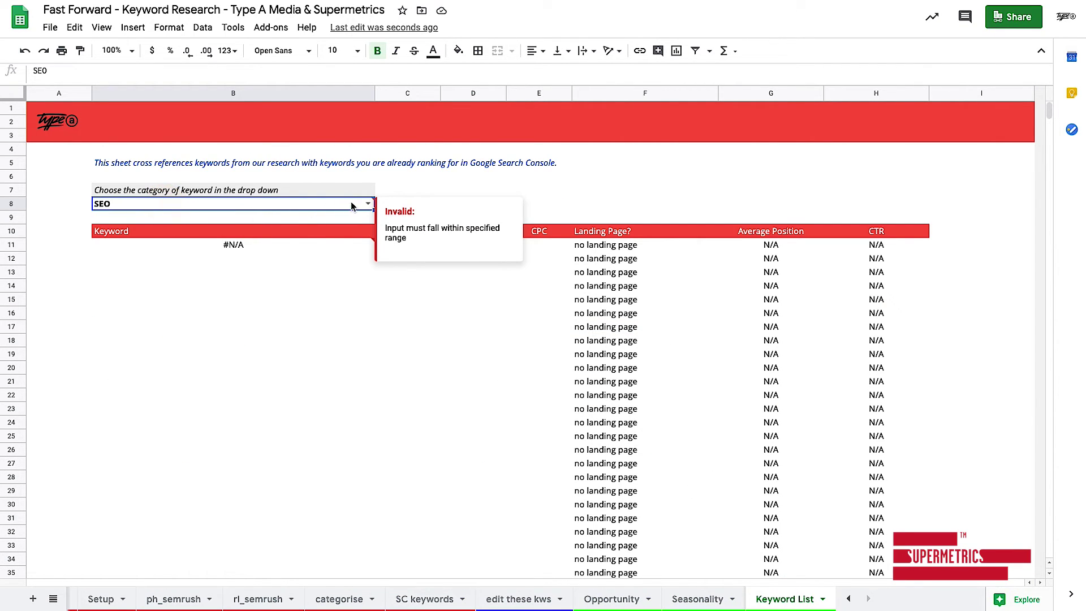
{"action": "left_click", "coordinate": [368, 204]}
{"action": "left_click", "coordinate": [174, 220]}
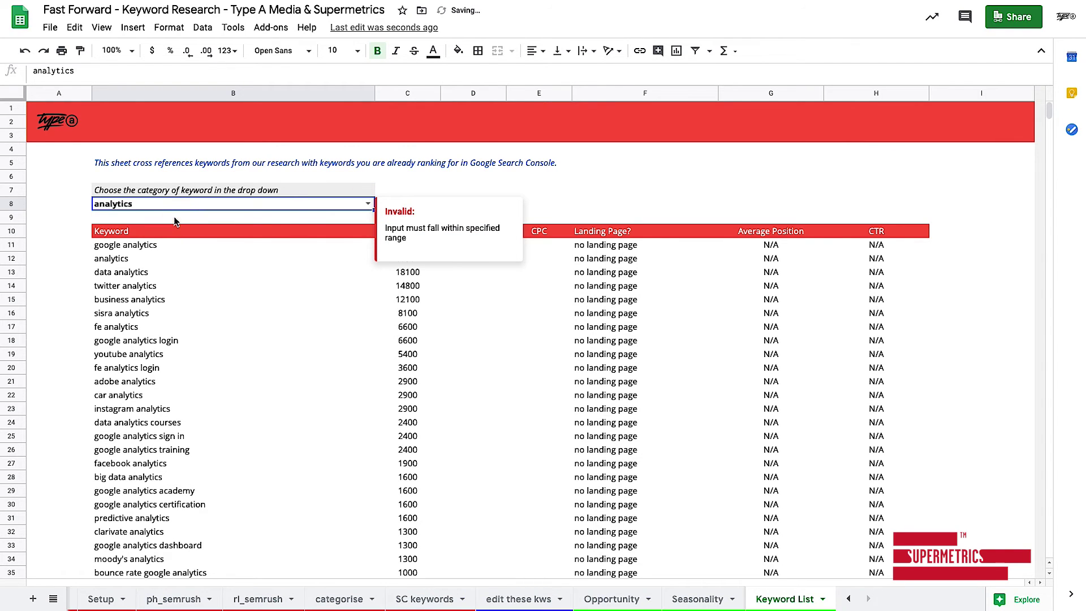
{"action": "left_click", "coordinate": [687, 402]}
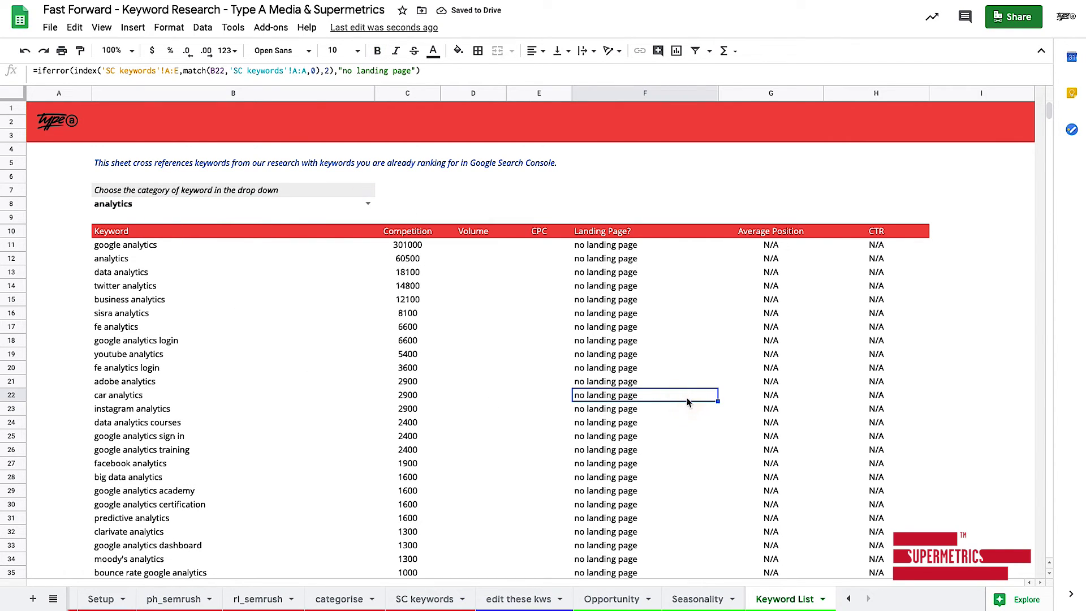
{"action": "left_click", "coordinate": [366, 206]}
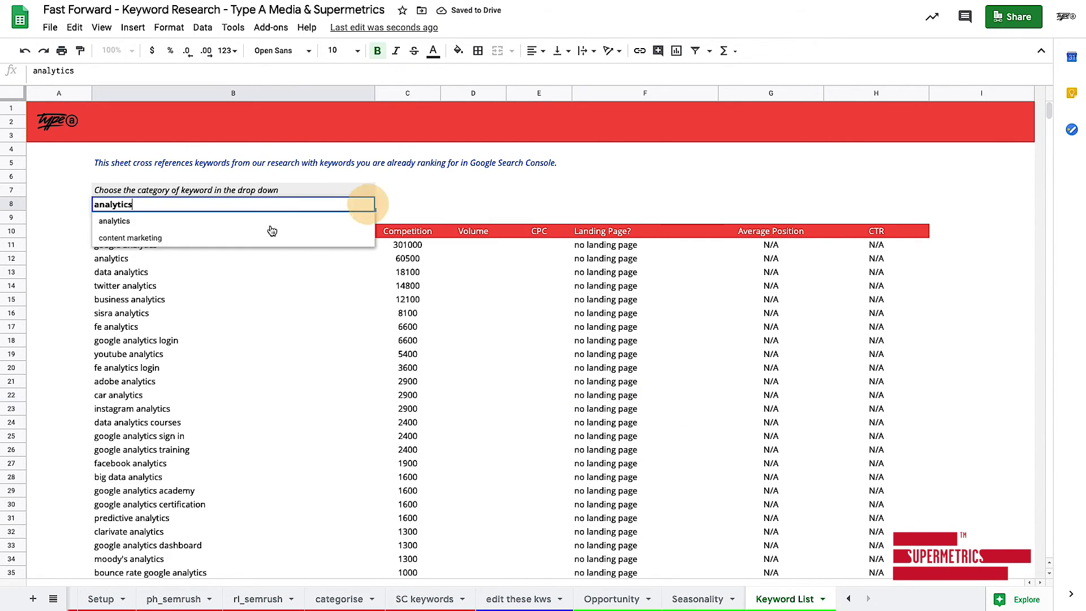
{"action": "left_click", "coordinate": [136, 234]}
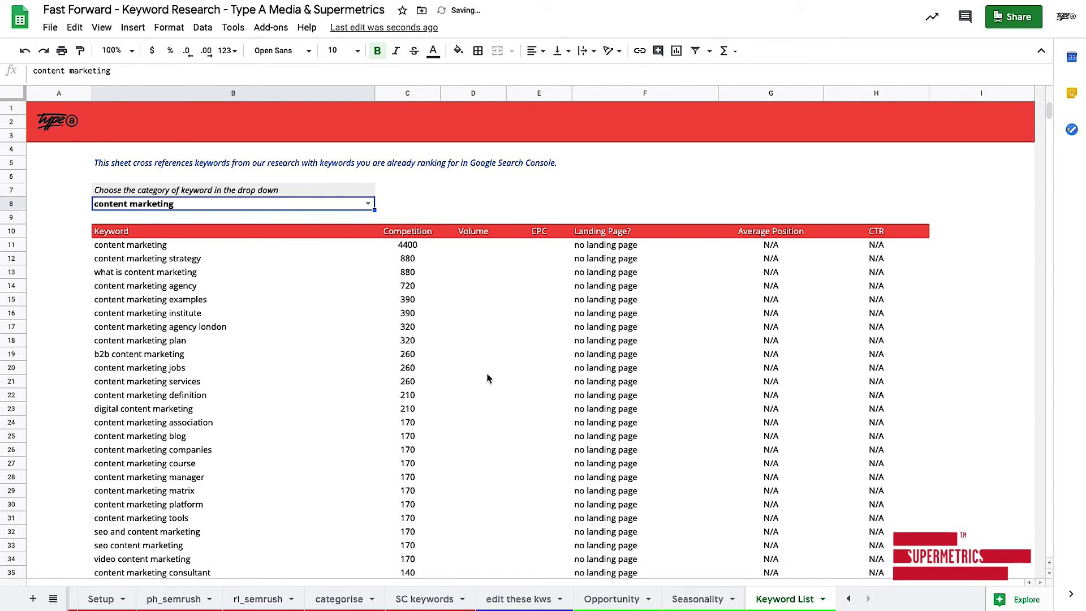